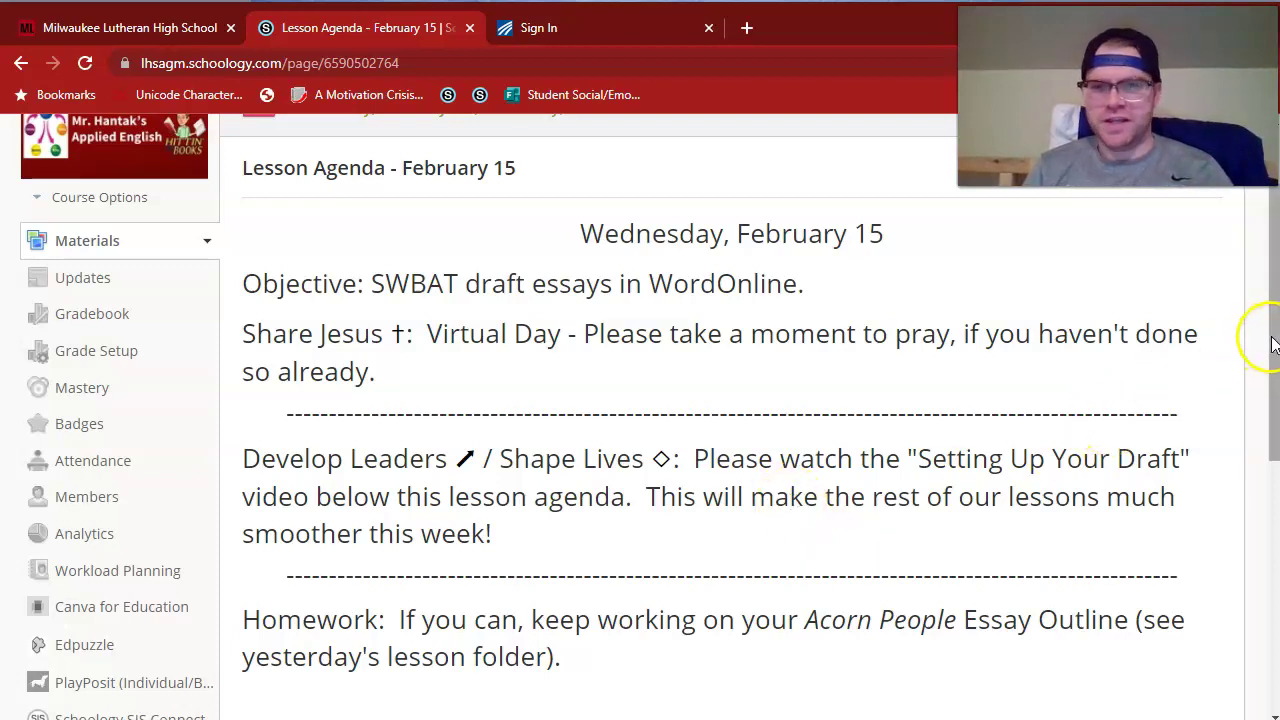
Read through the February 15 lesson agenda, including the Essay Outline homework, and return to that day's lesson folder.
{"action": "left_click_drag", "start_coordinate": [1272, 338], "coordinate": [1272, 335]}
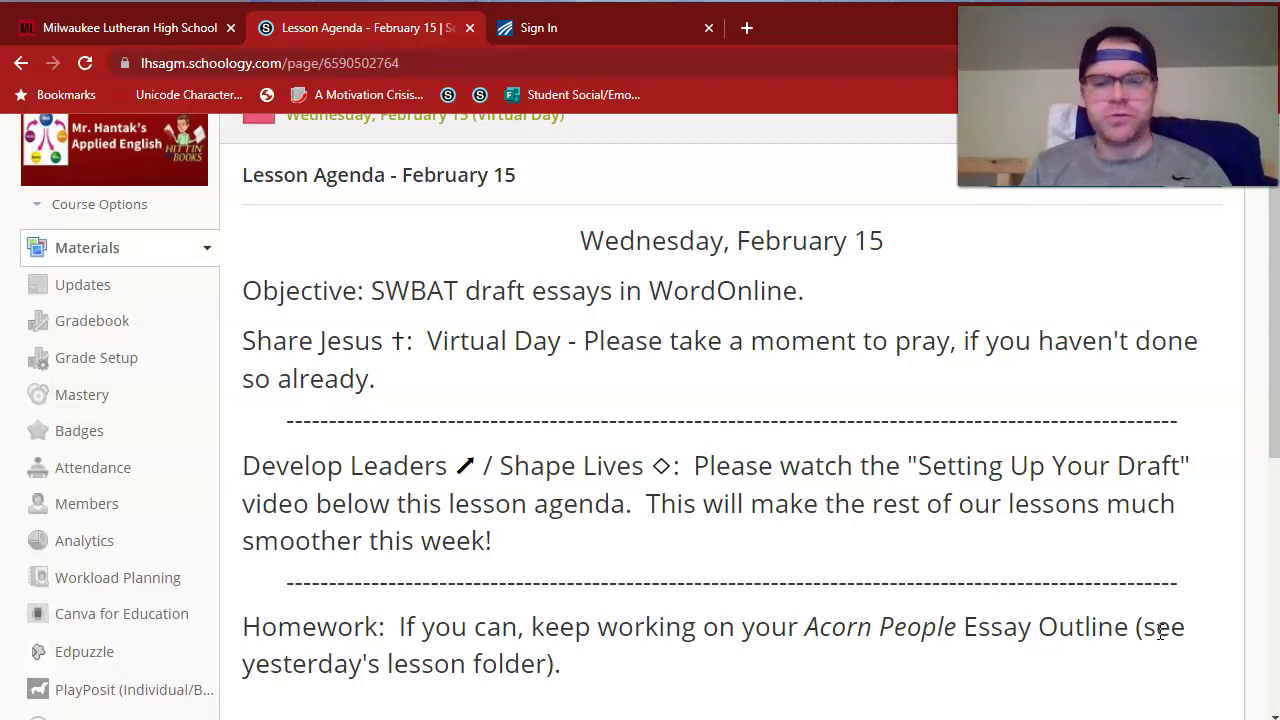
{"action": "left_click", "coordinate": [1160, 628]}
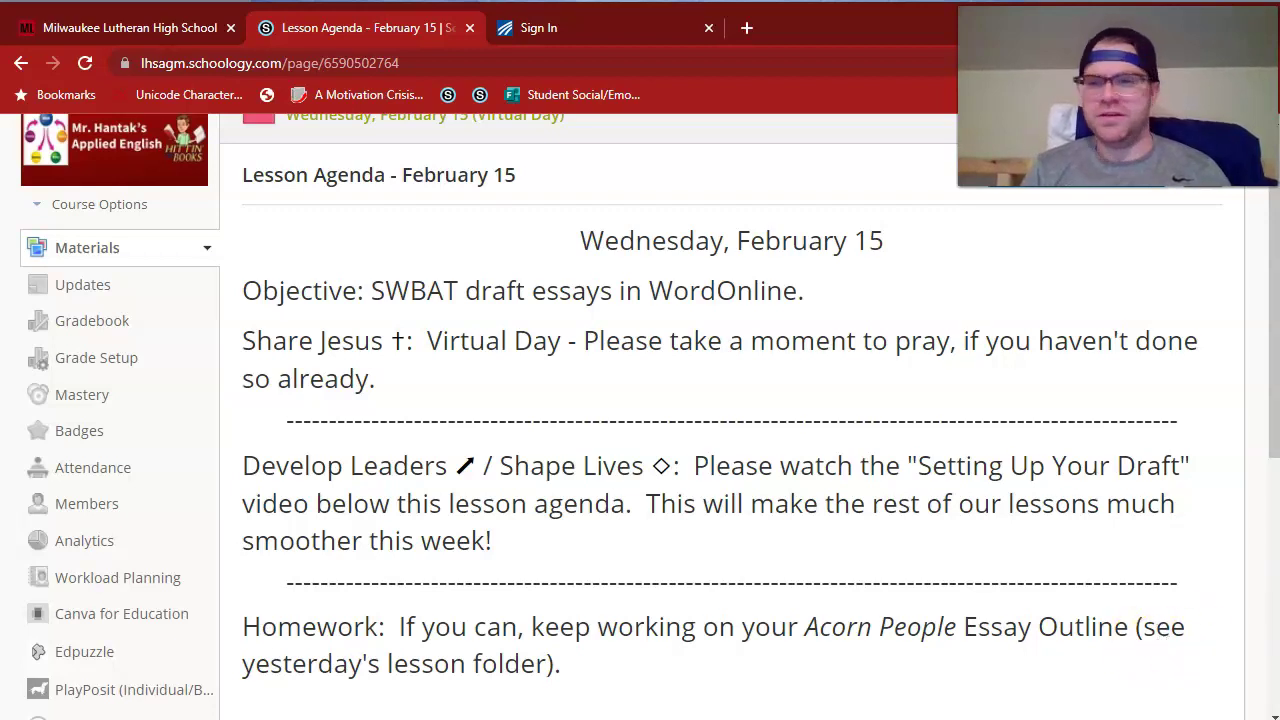
{"action": "left_click", "coordinate": [1274, 453]}
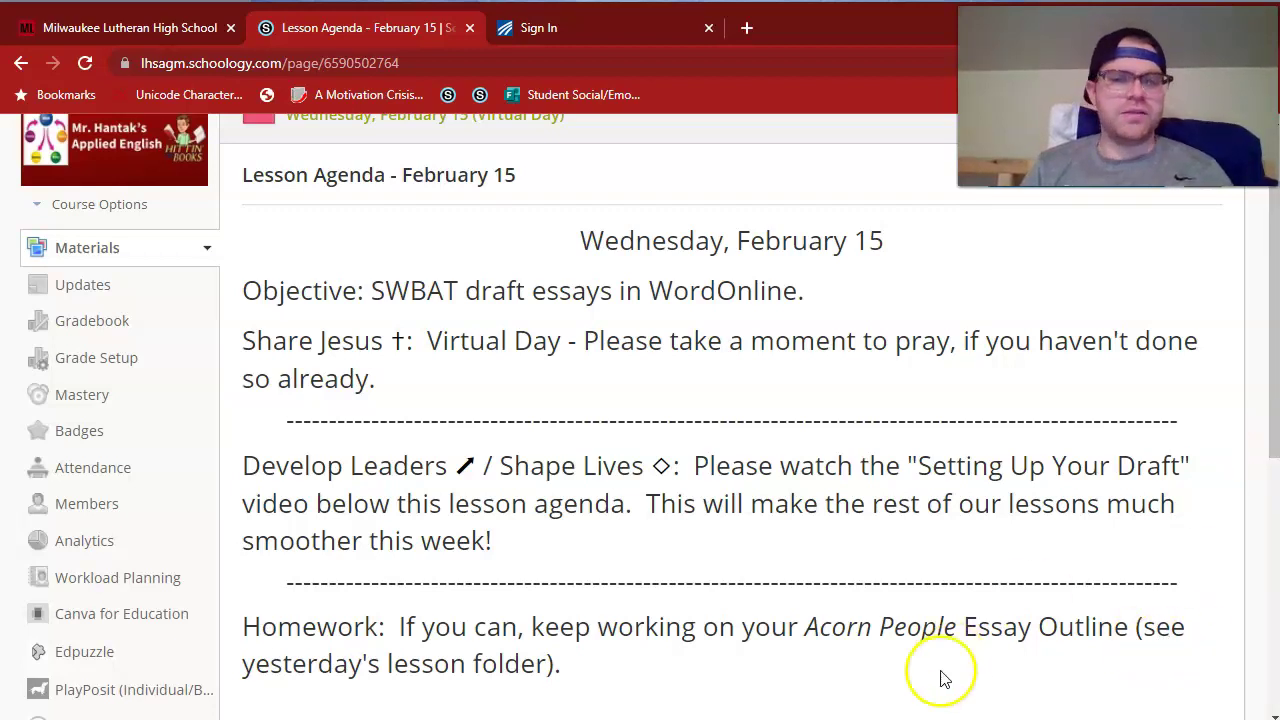
{"action": "left_click_drag", "start_coordinate": [968, 627], "coordinate": [1134, 626]}
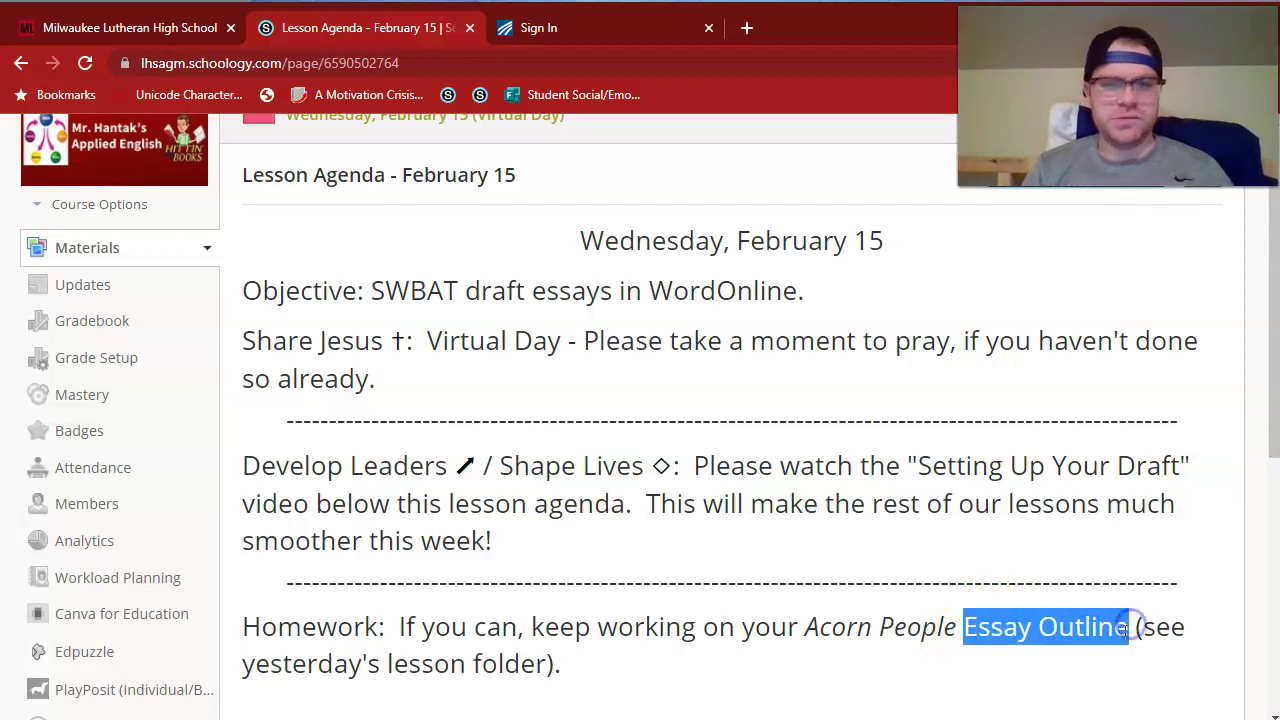
{"action": "left_click", "coordinate": [1111, 634]}
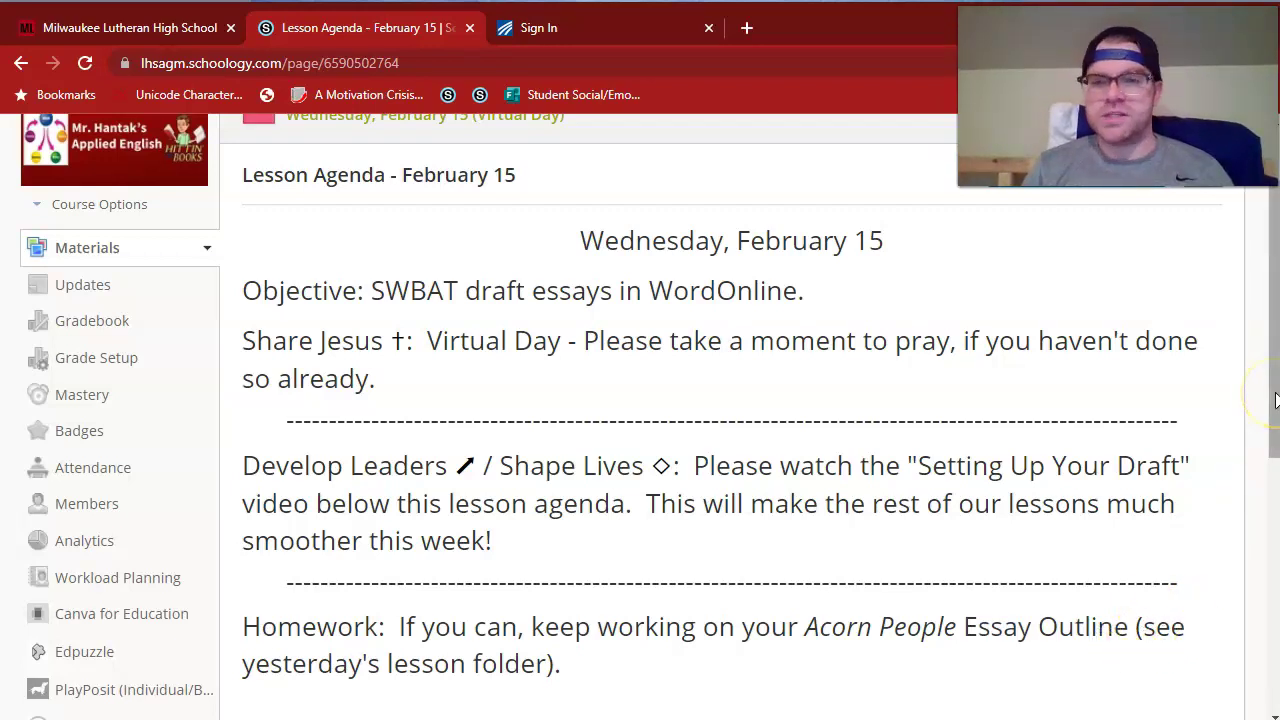
{"action": "left_click_drag", "start_coordinate": [1275, 400], "coordinate": [1262, 348]}
{"action": "key", "text": "alt+Left"}
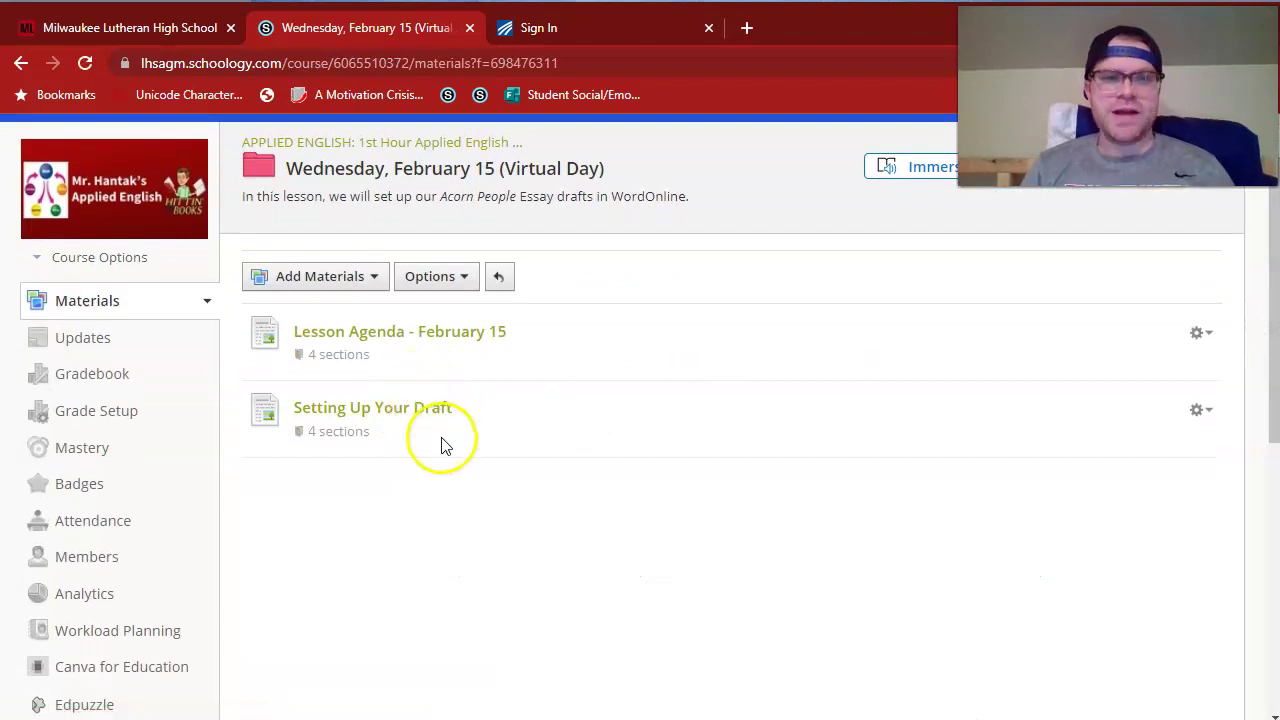
Open Microsoft 365 from the Milwaukee Lutheran High School website and sign in to the school account with the filled-in password.
{"action": "left_click", "coordinate": [187, 36]}
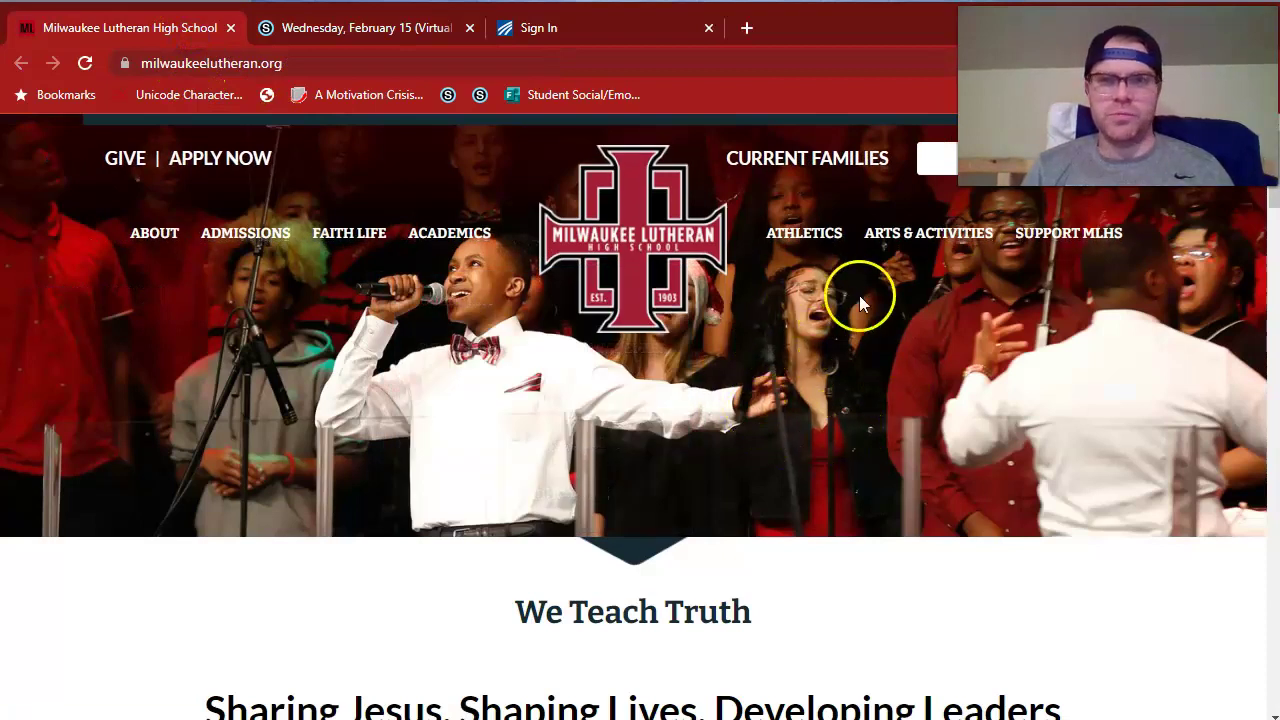
{"action": "mouse_move", "coordinate": [843, 175]}
{"action": "left_click", "coordinate": [845, 342]}
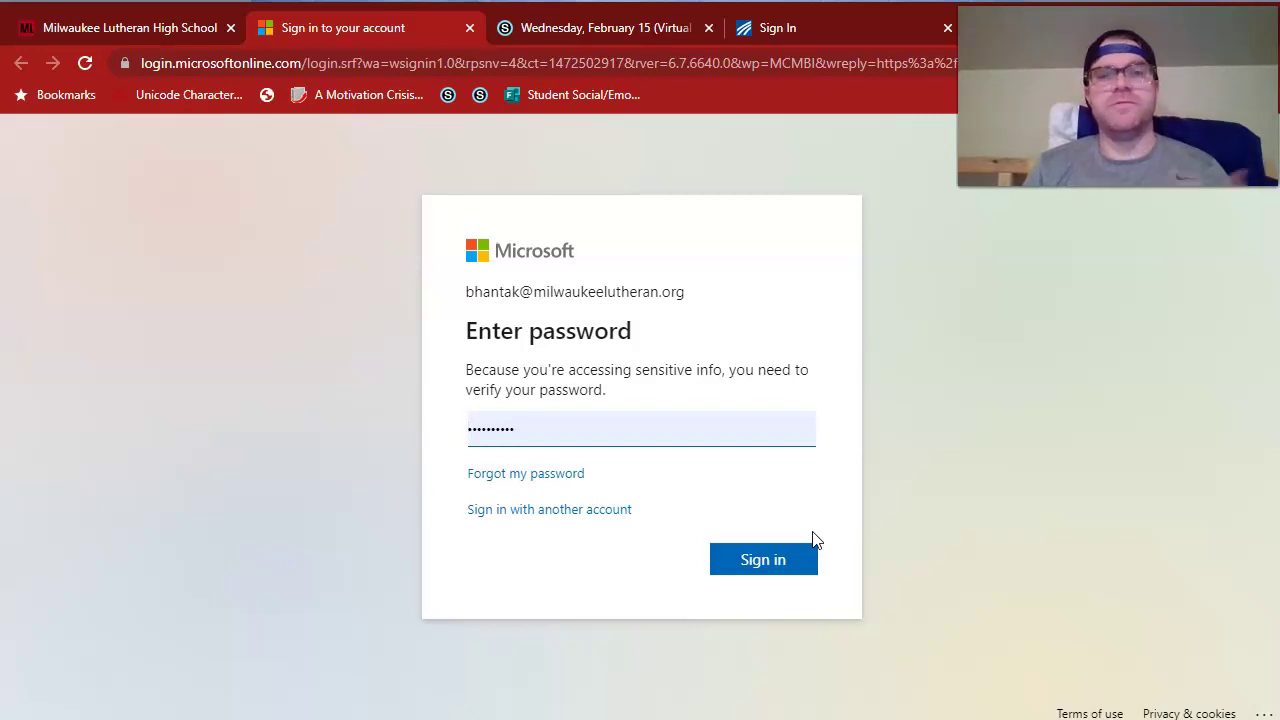
{"action": "left_click", "coordinate": [808, 557]}
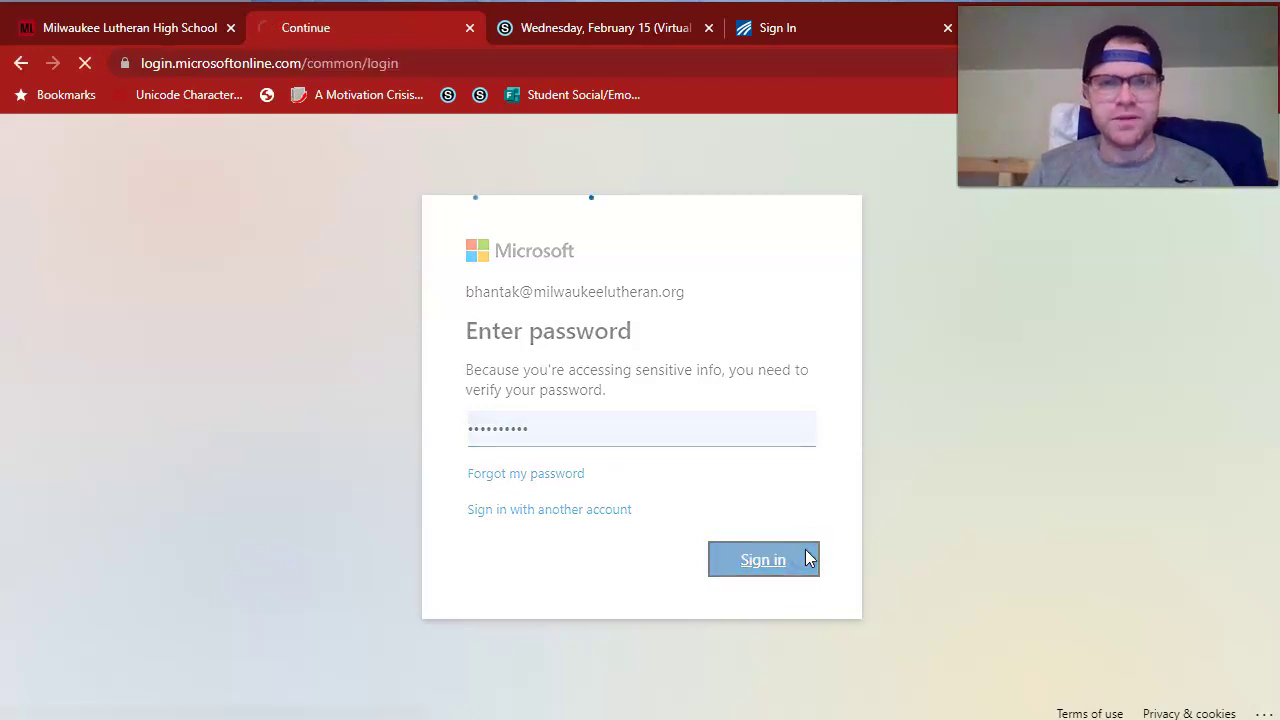
{"action": "left_click", "coordinate": [800, 551]}
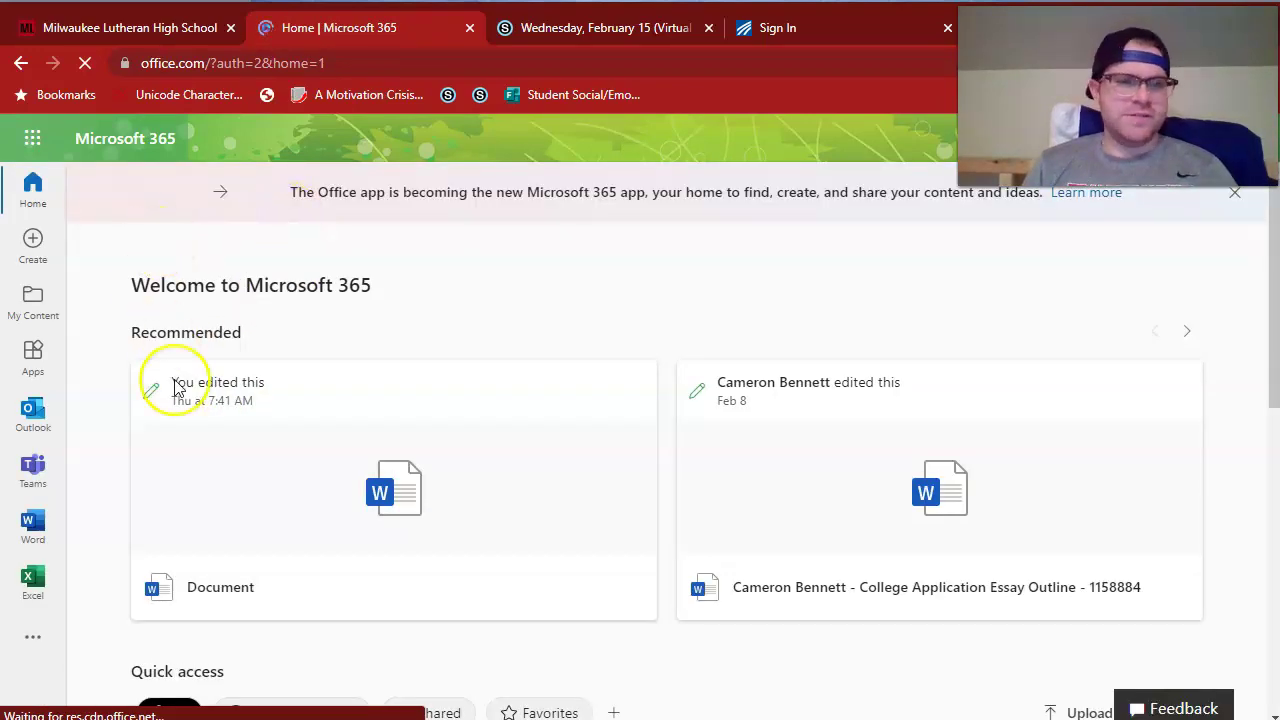
Create a blank Word document and rename it Acorn People Essay Draft.
{"action": "left_click", "coordinate": [33, 524]}
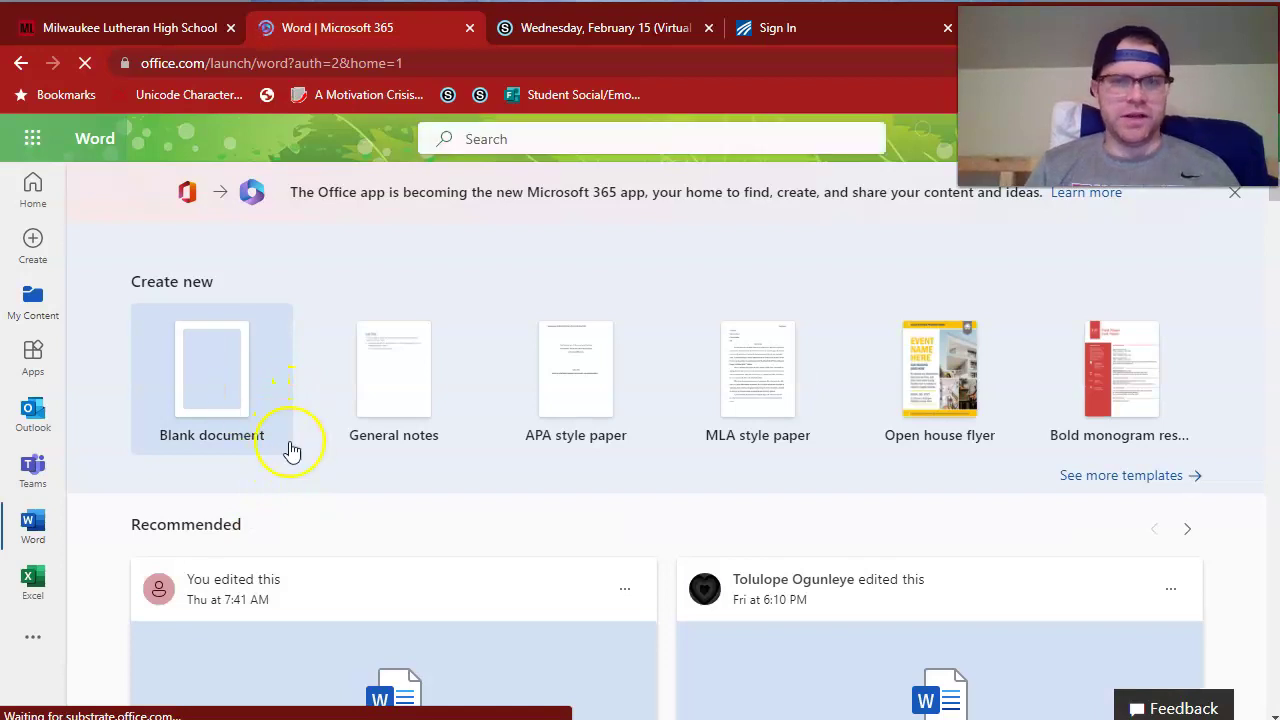
{"action": "left_click", "coordinate": [249, 385]}
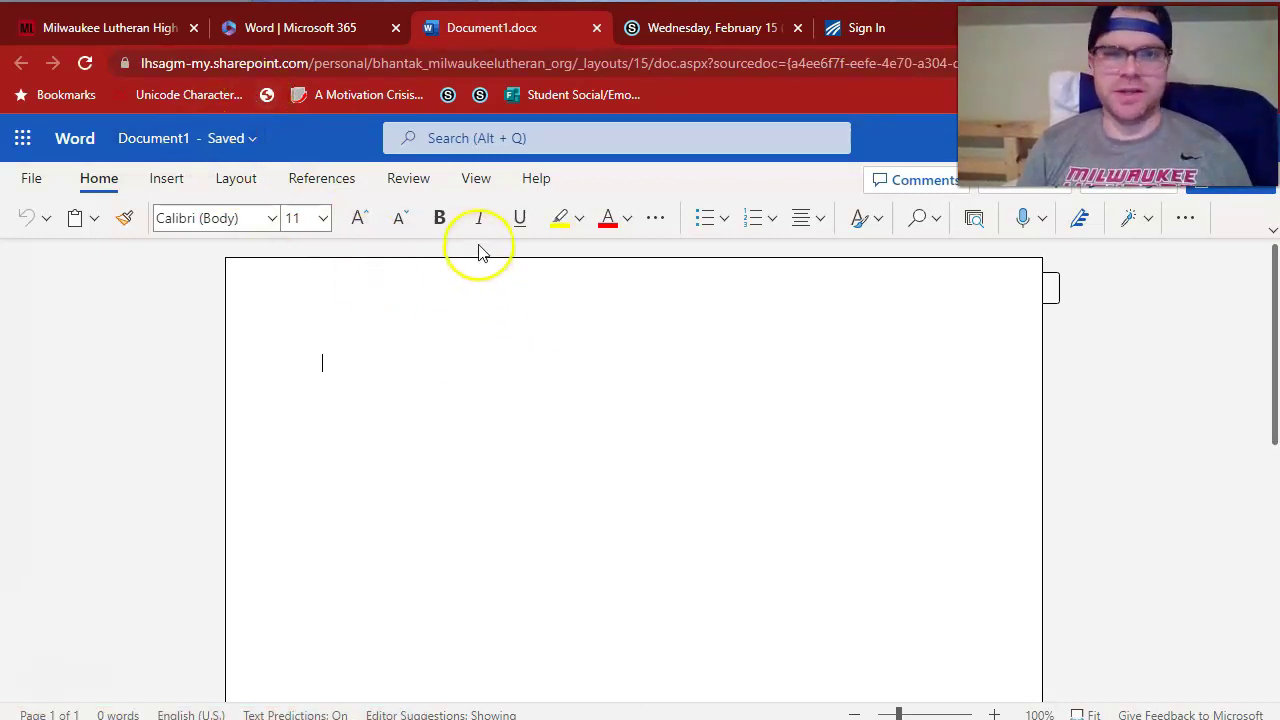
{"action": "left_click", "coordinate": [184, 148]}
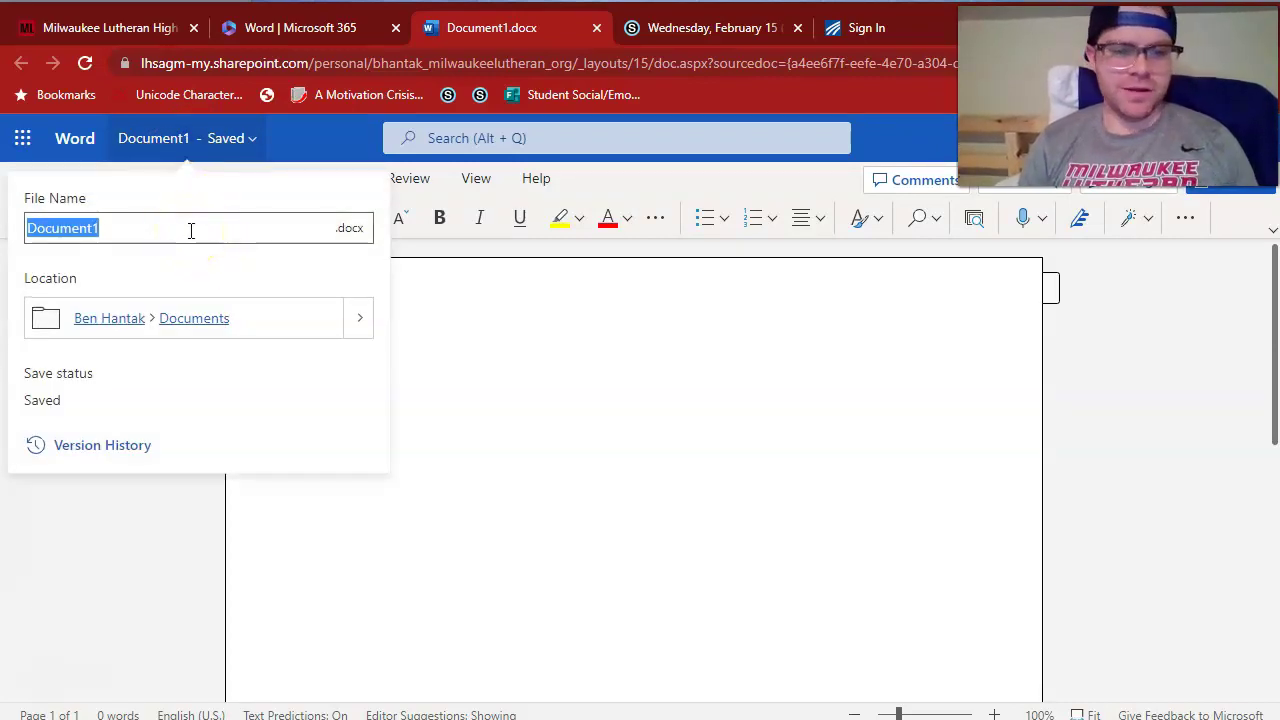
{"action": "type", "text": "Acorn People Essay"}
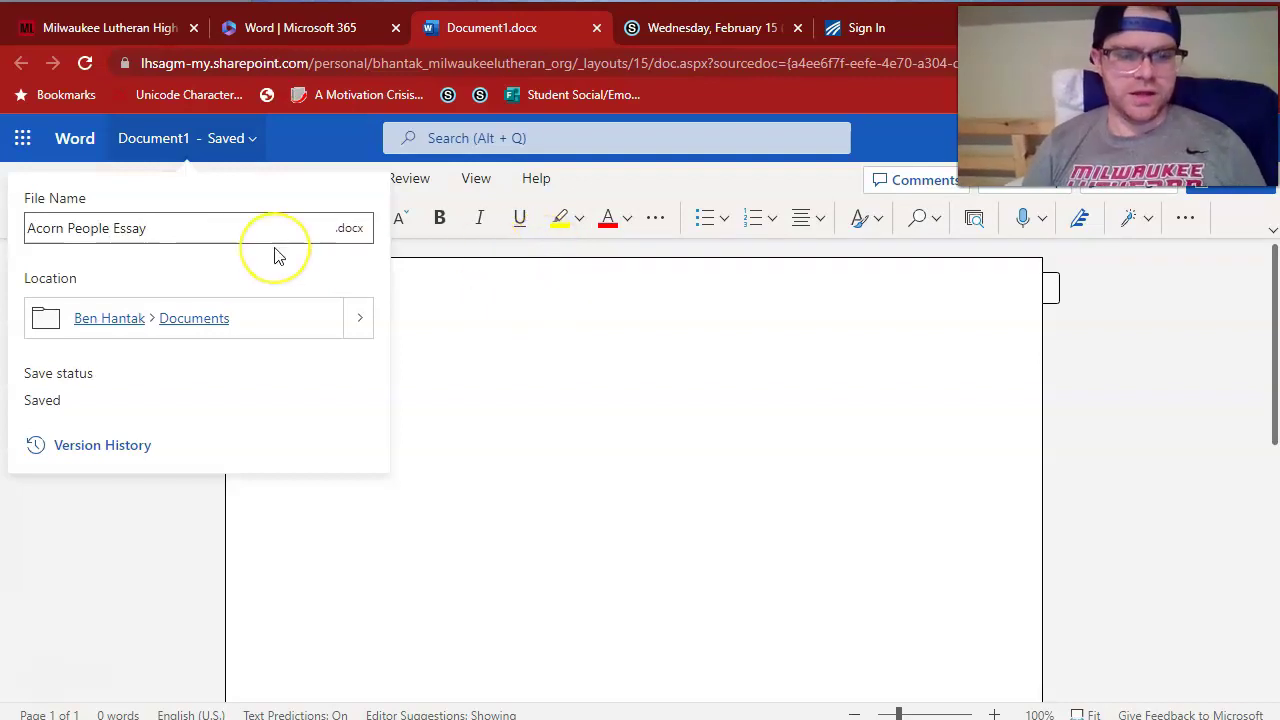
{"action": "type", "text": " Draft"}
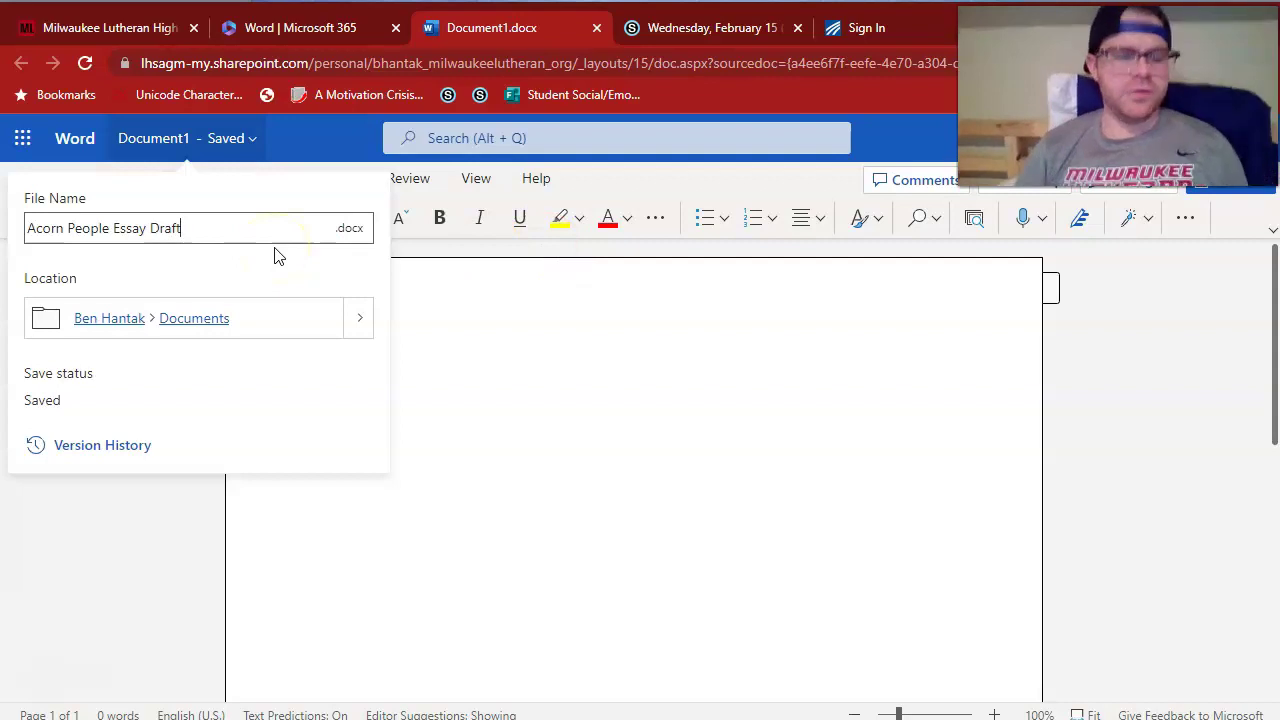
{"action": "left_click", "coordinate": [478, 254]}
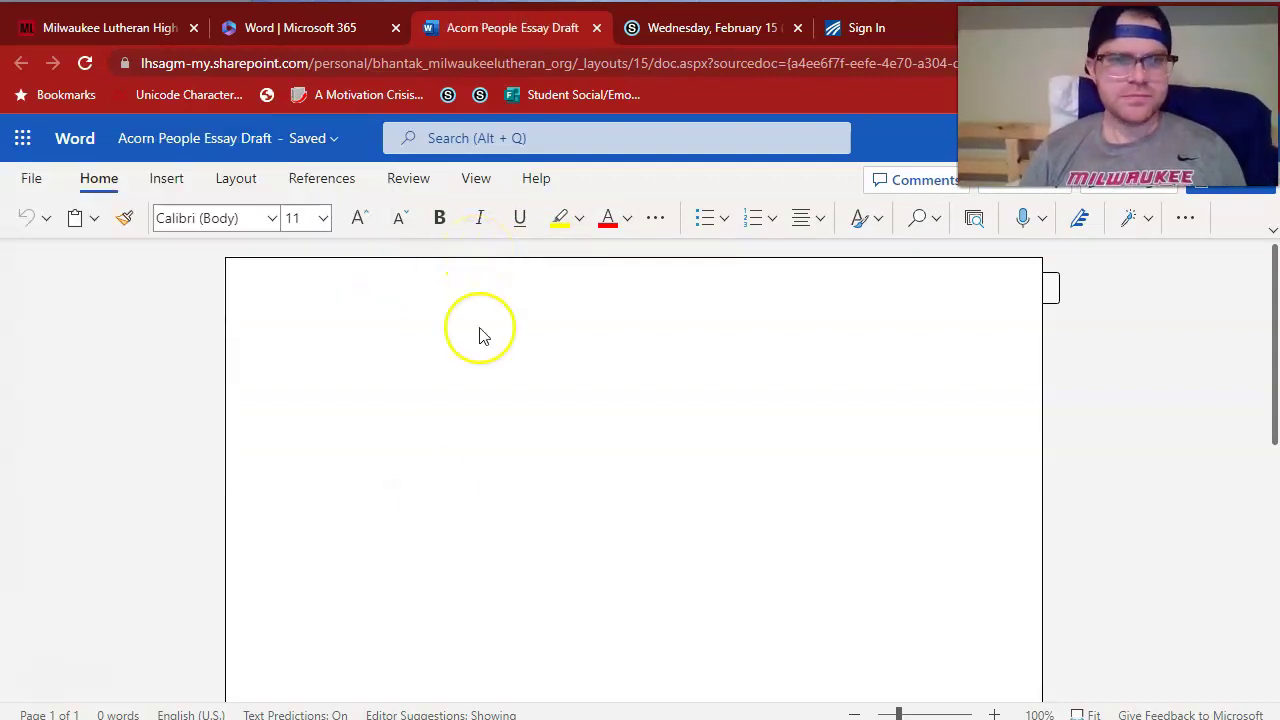
Set the document's font to Times New Roman at size 12.
{"action": "left_click", "coordinate": [270, 220]}
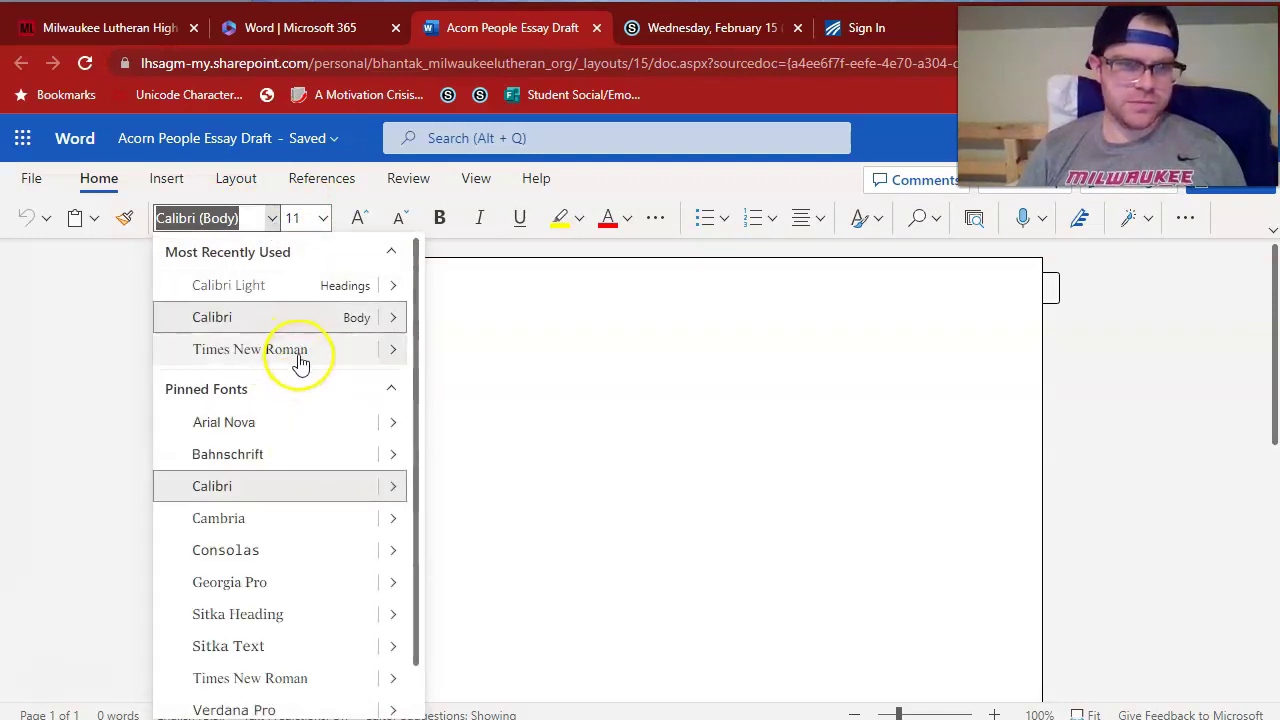
{"action": "left_click", "coordinate": [300, 350]}
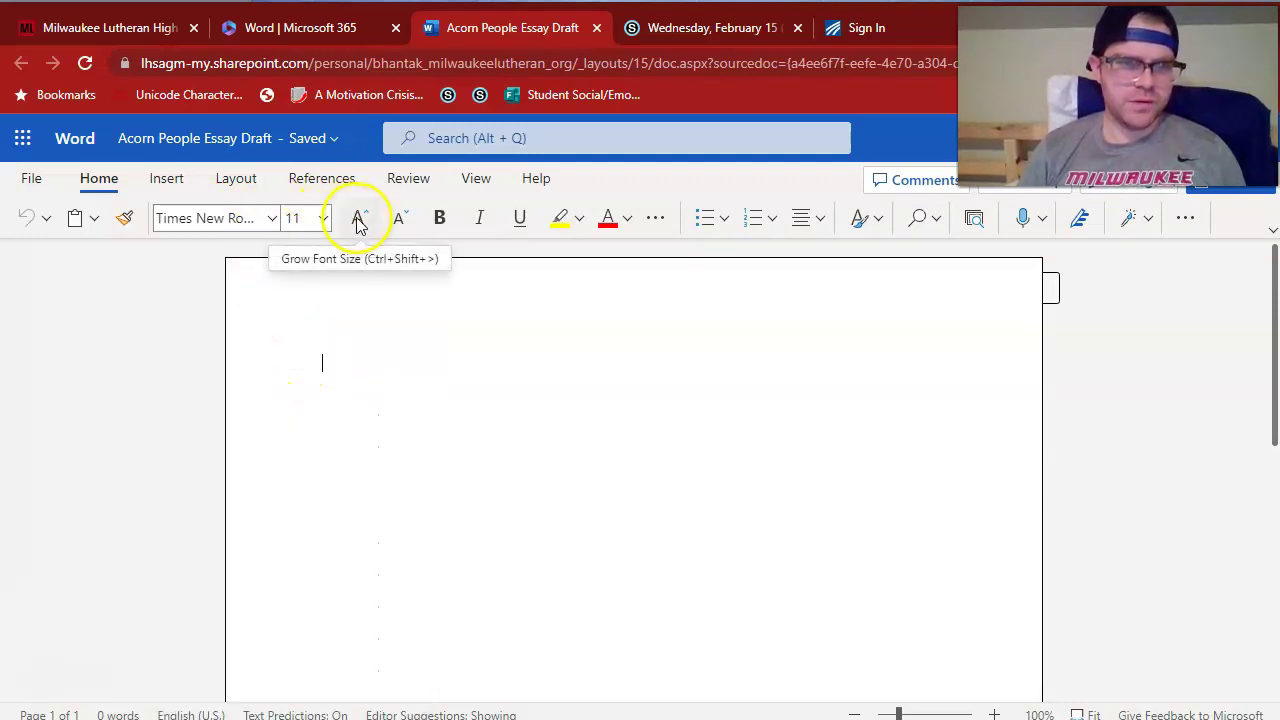
{"action": "left_click", "coordinate": [316, 224]}
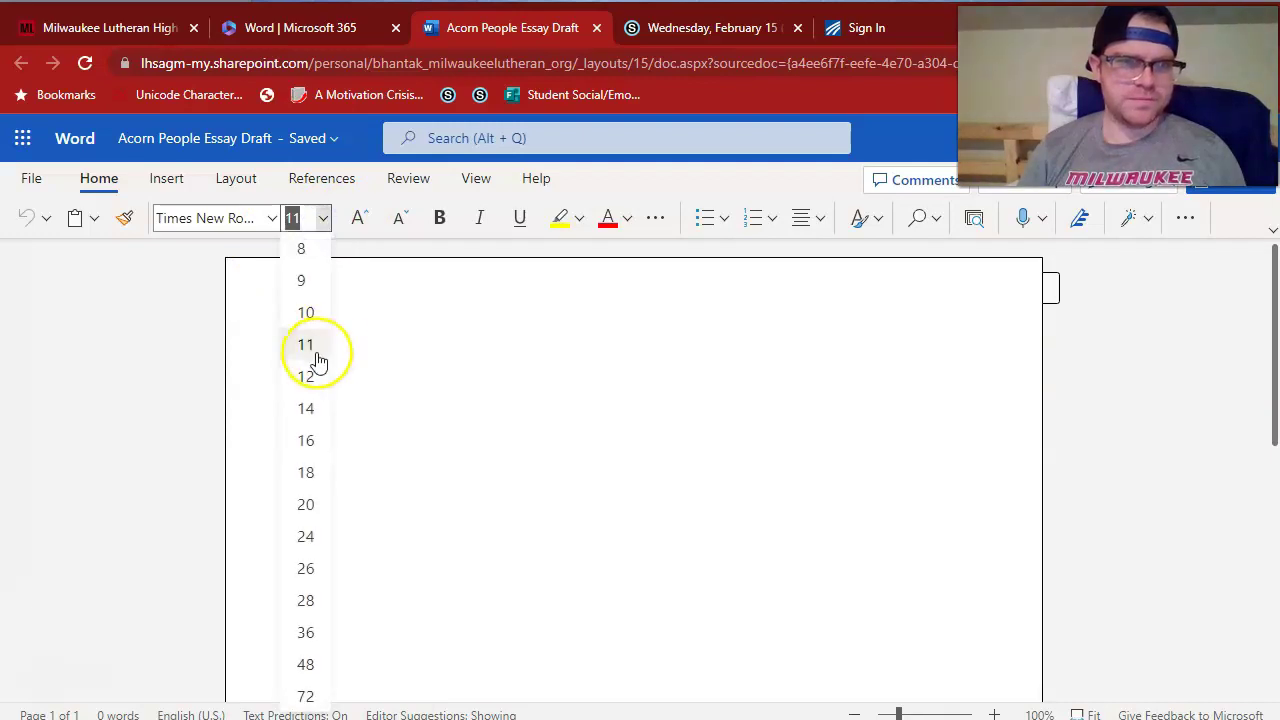
{"action": "left_click", "coordinate": [311, 372]}
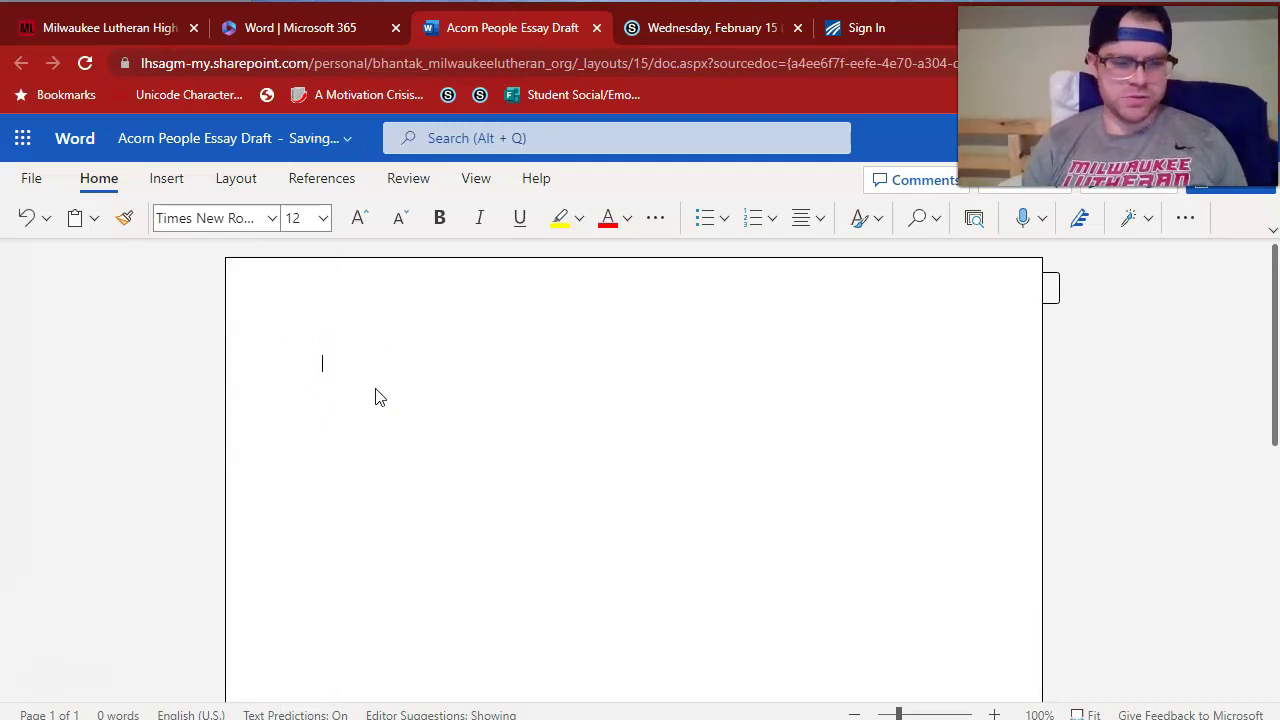
Enter the essay heading on four lines: the student's full name, the teacher's name, Applied English, and 15 February 2023.
{"action": "type", "text": "H"}
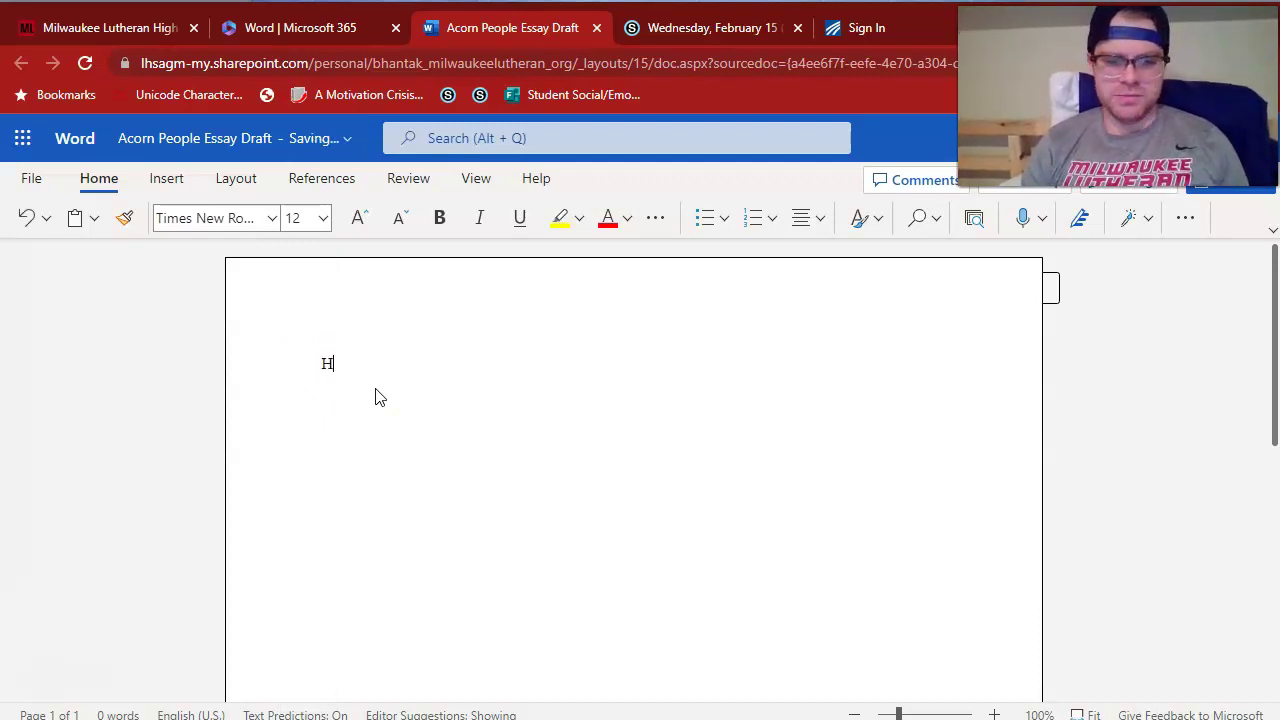
{"action": "type", "text": "C"}
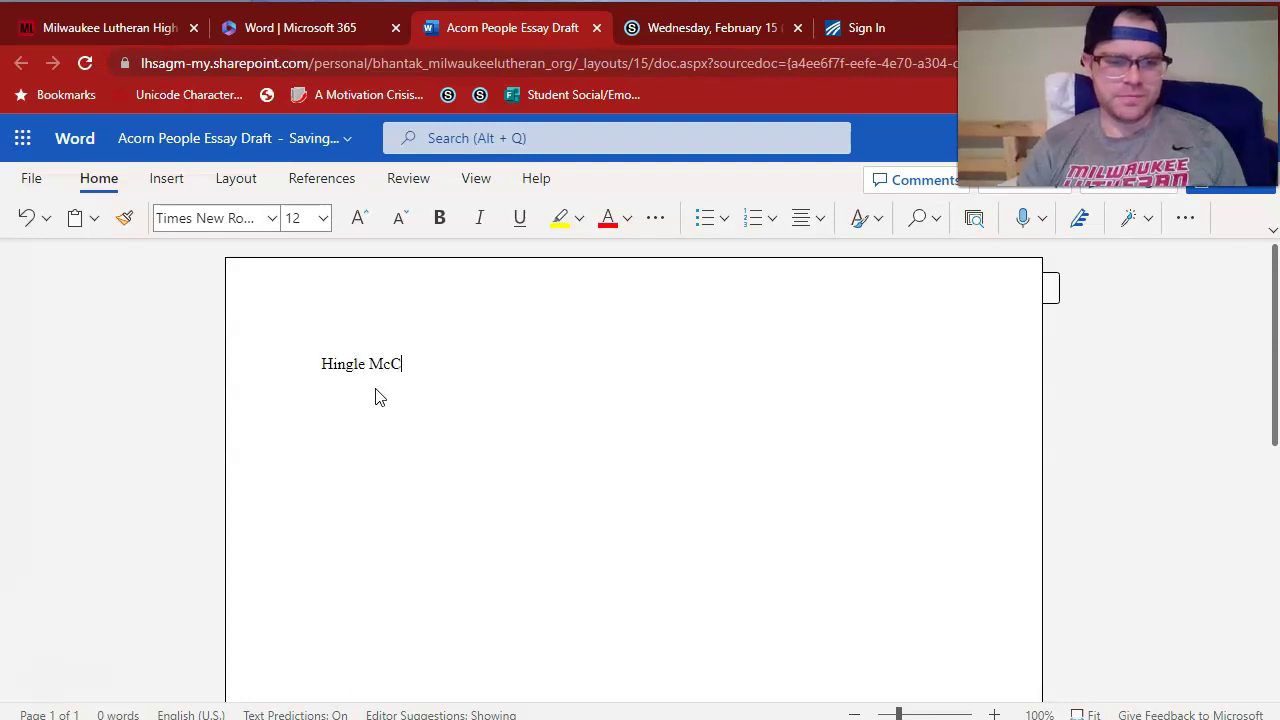
{"action": "type", "text": "ringleberry"}
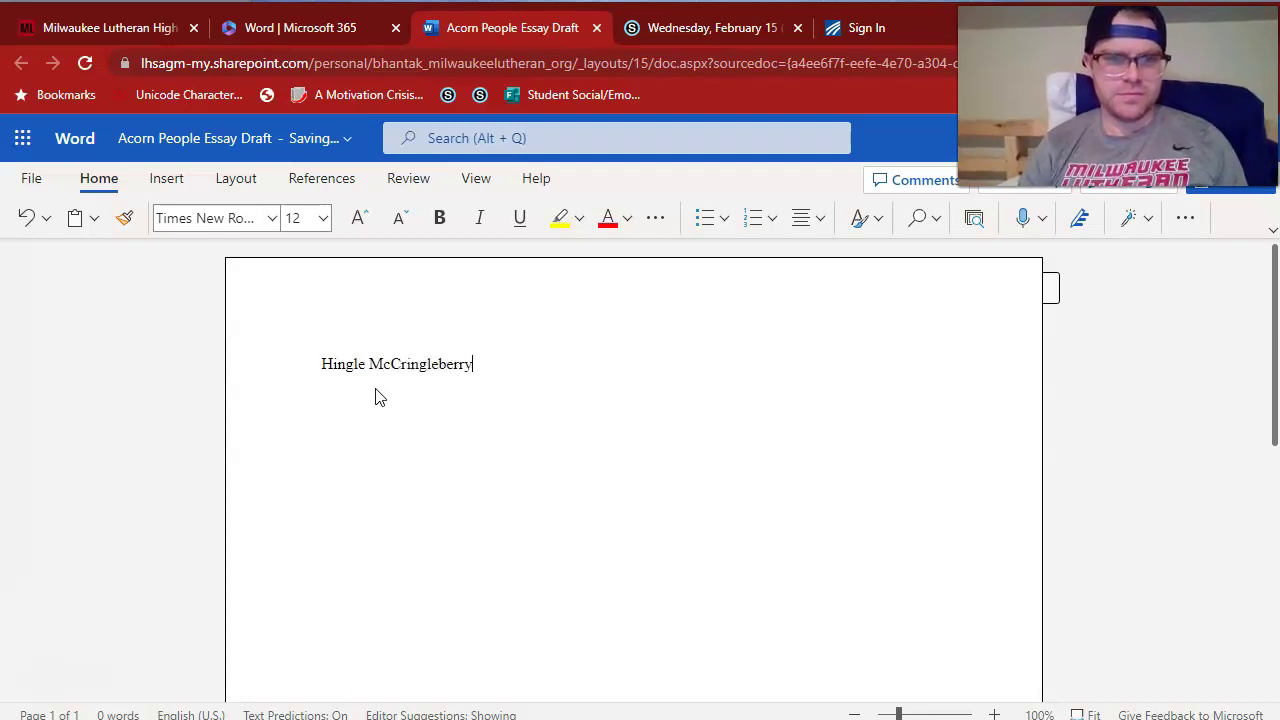
{"action": "key", "text": "Return"}
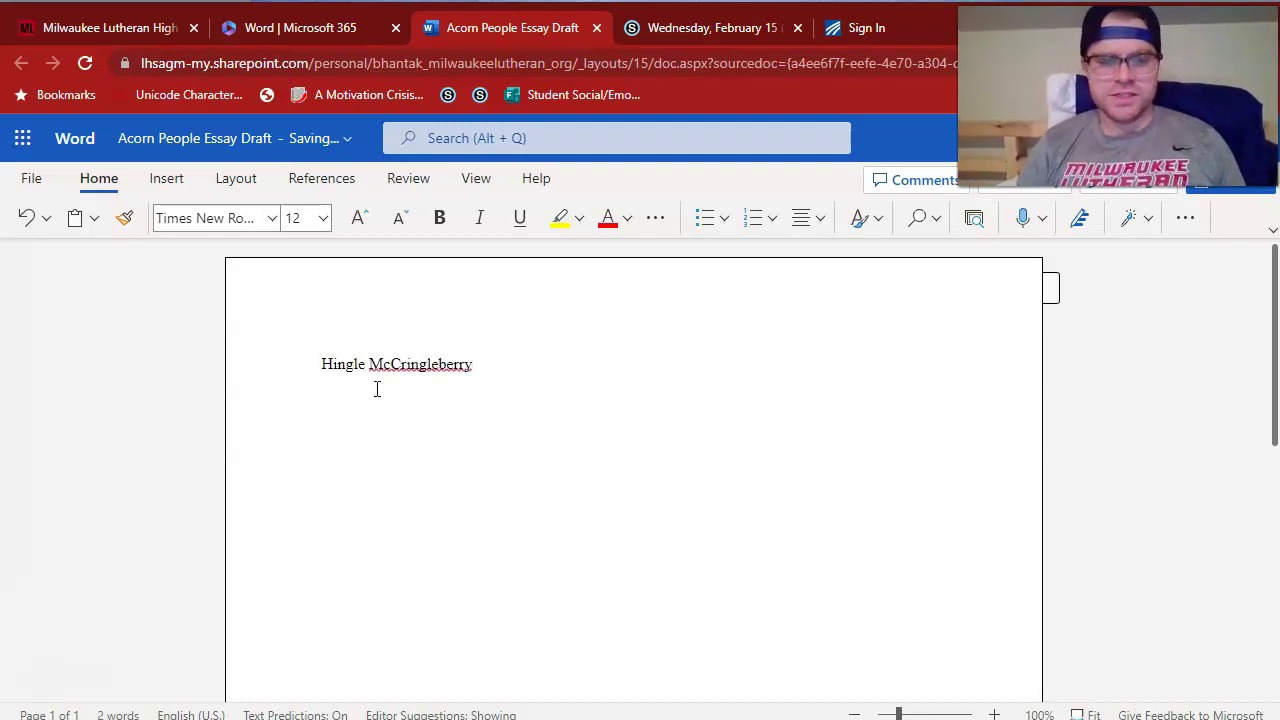
{"action": "type", "text": "Mr. Hantak "}
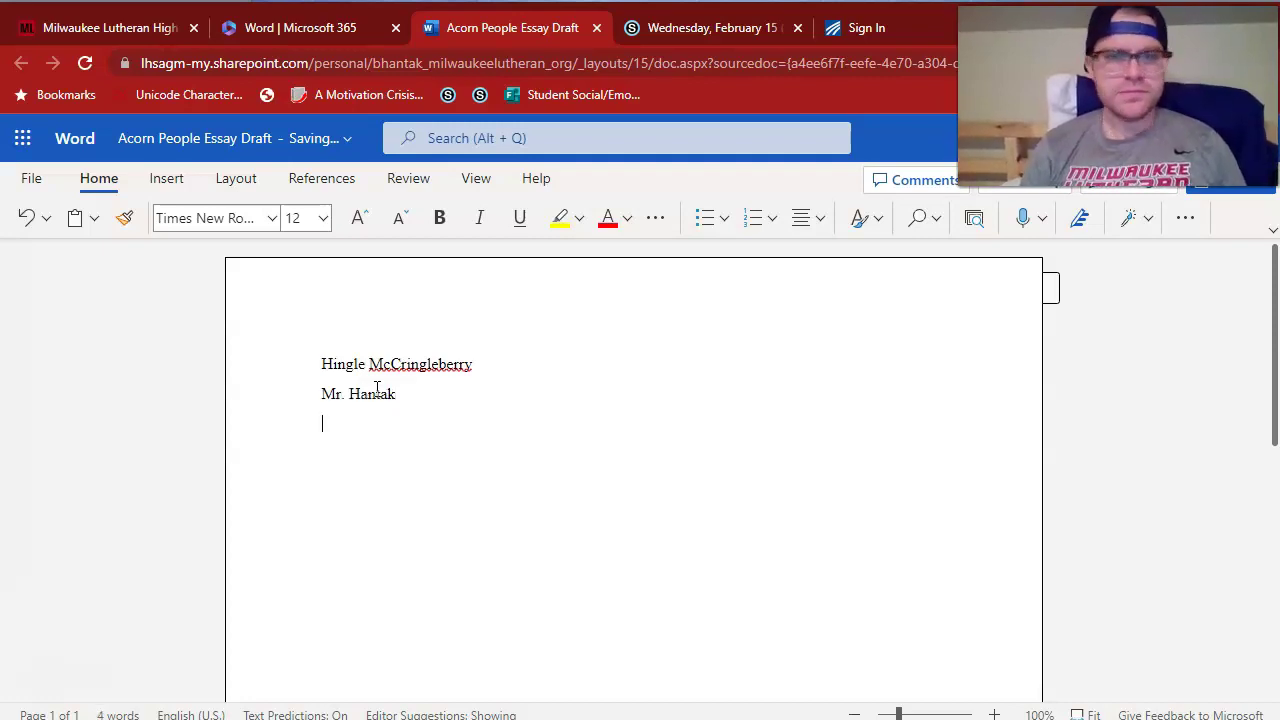
{"action": "type", "text": "Appl"}
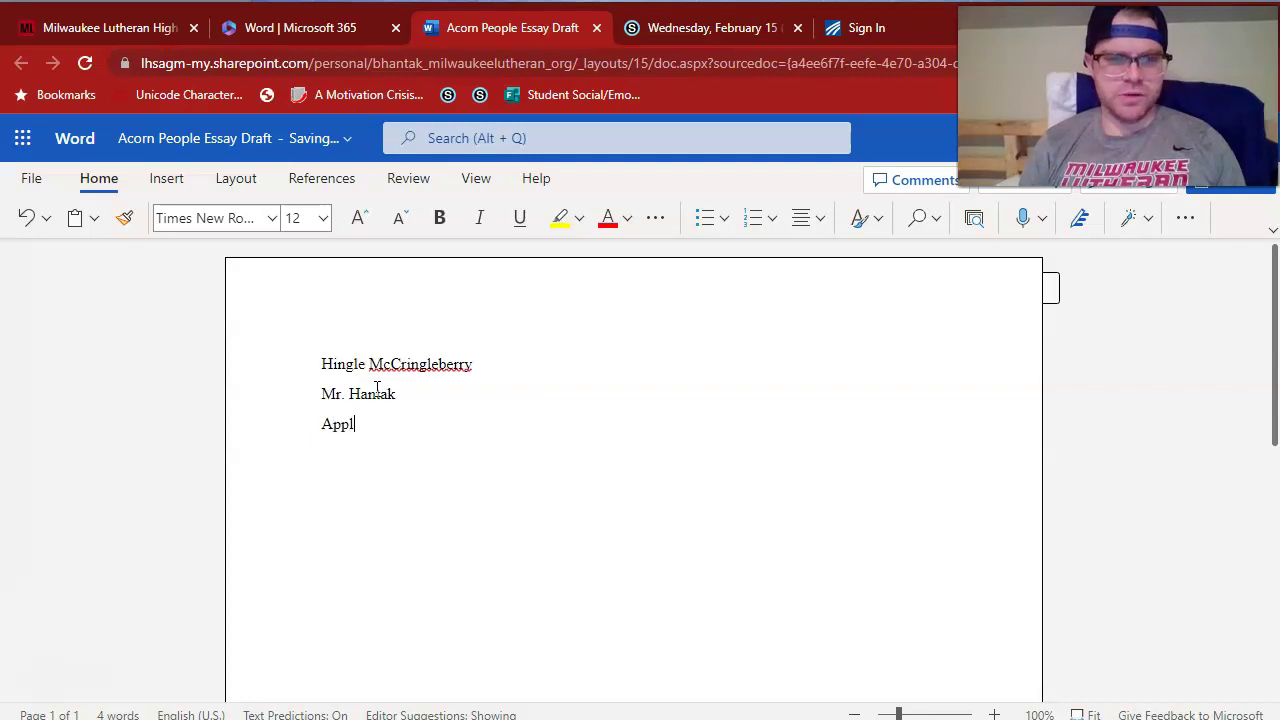
{"action": "type", "text": "ied English"}
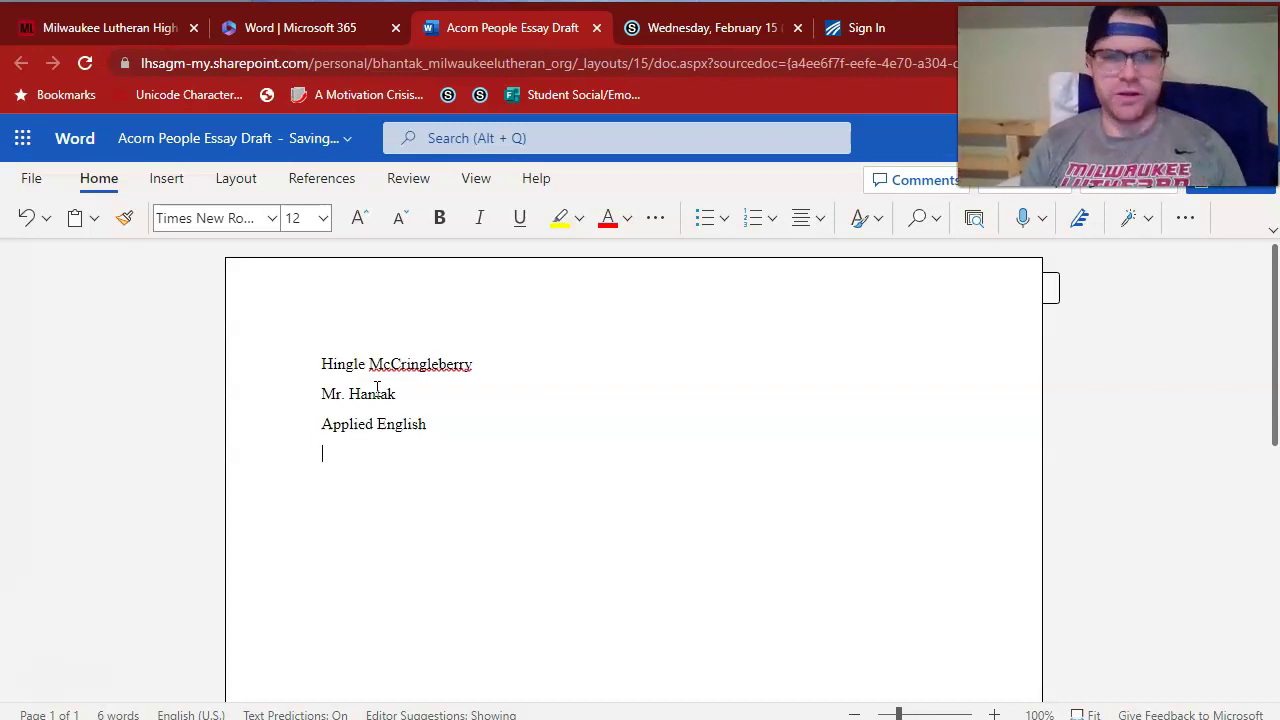
{"action": "key", "text": "Return"}
{"action": "type", "text": "1"}
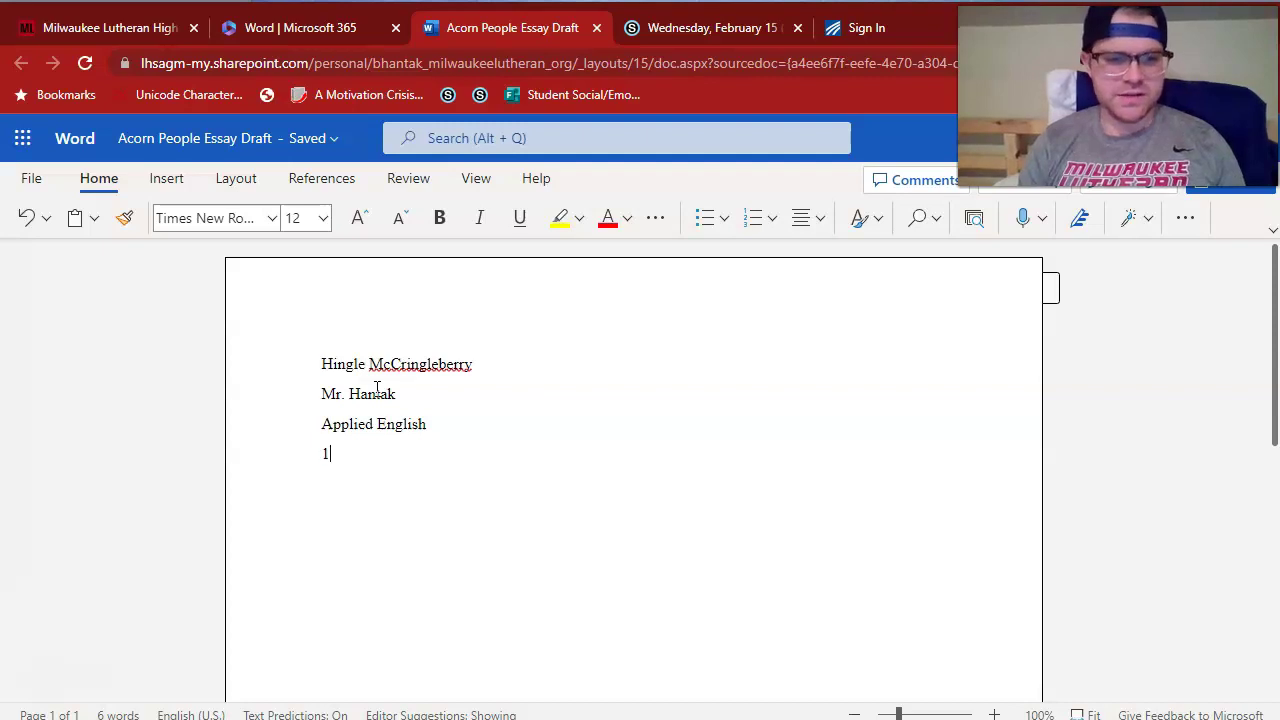
{"action": "type", "text": "5 Fe"}
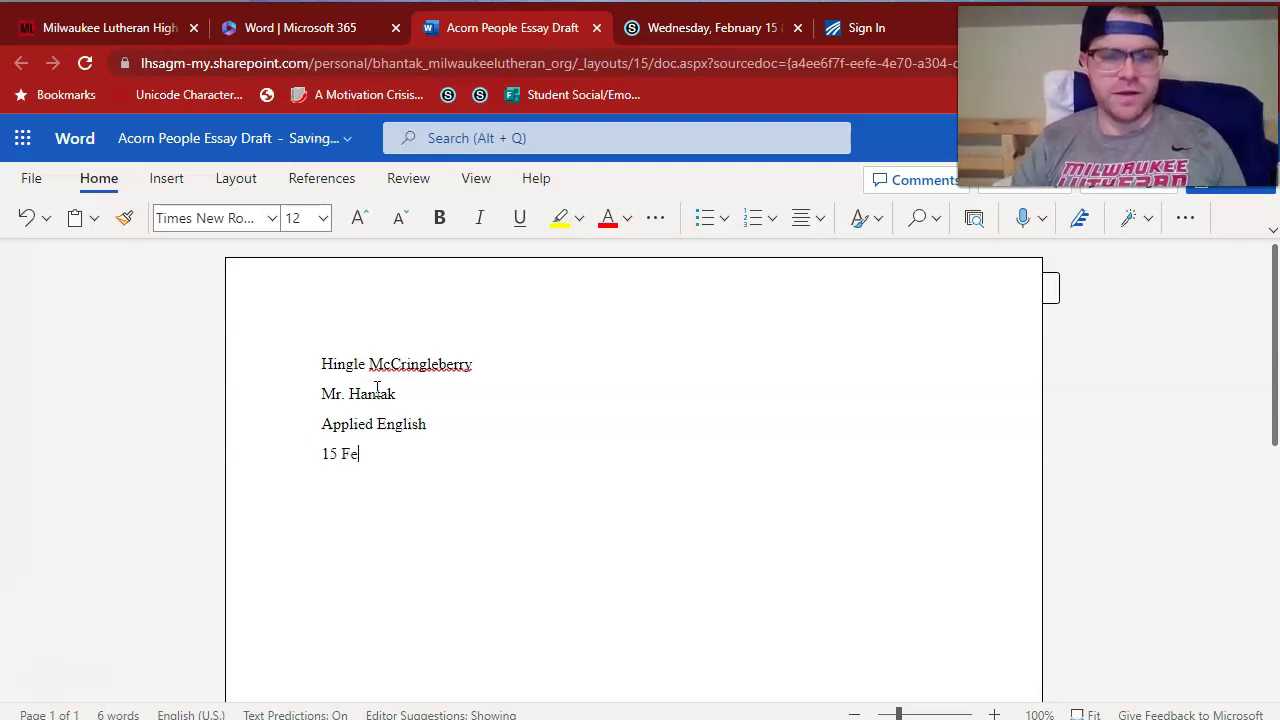
{"action": "type", "text": "bruary 2023"}
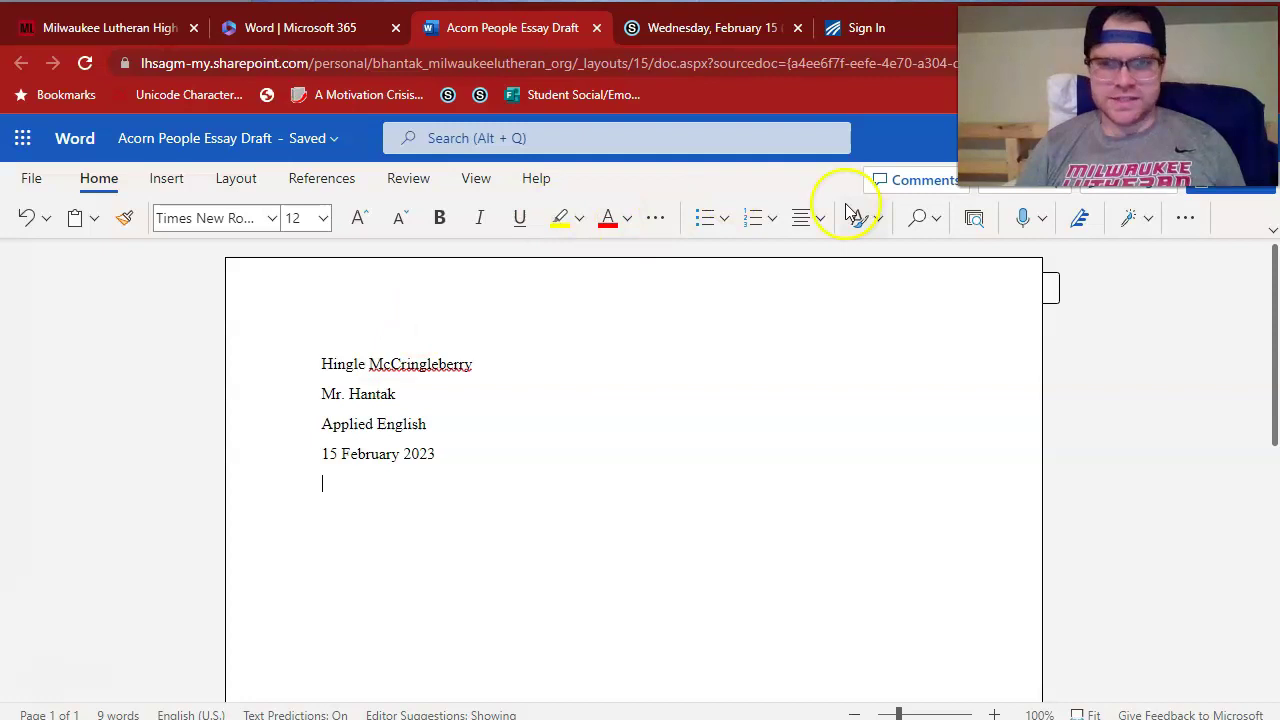
Add the centered title "A Distant Director" below the date and start a new line beneath it.
{"action": "left_click", "coordinate": [808, 222]}
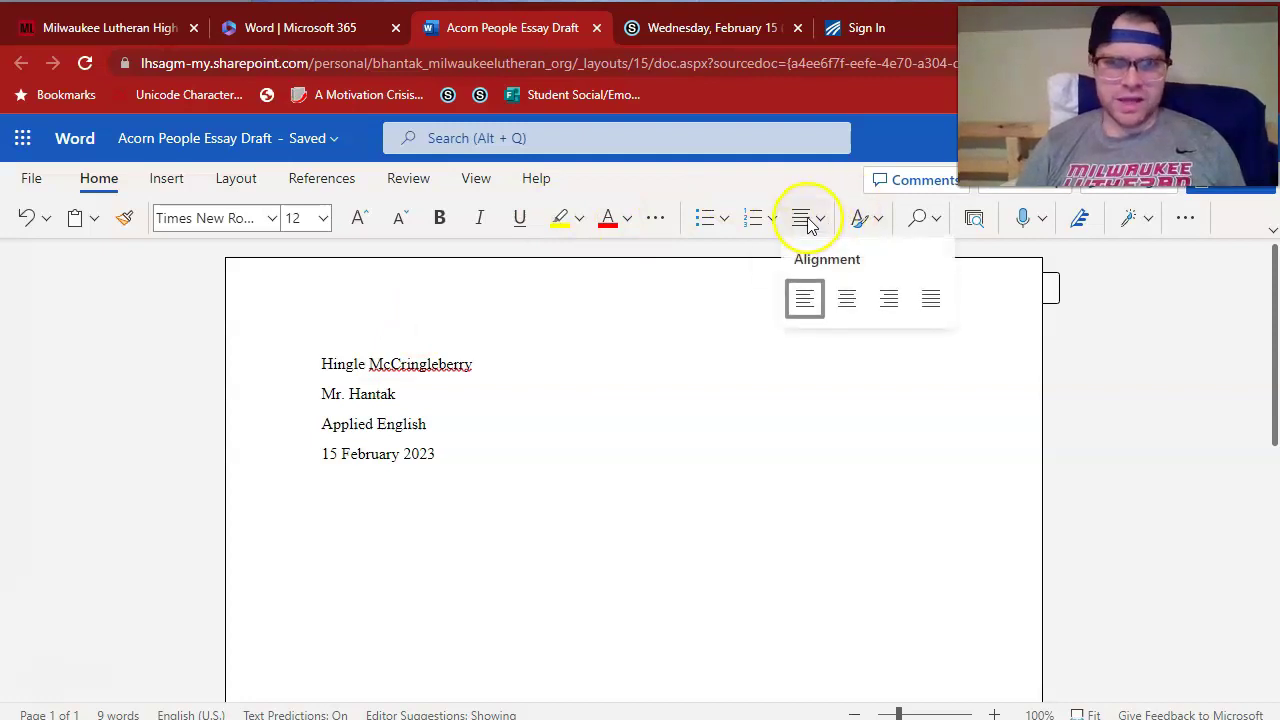
{"action": "left_click", "coordinate": [856, 304]}
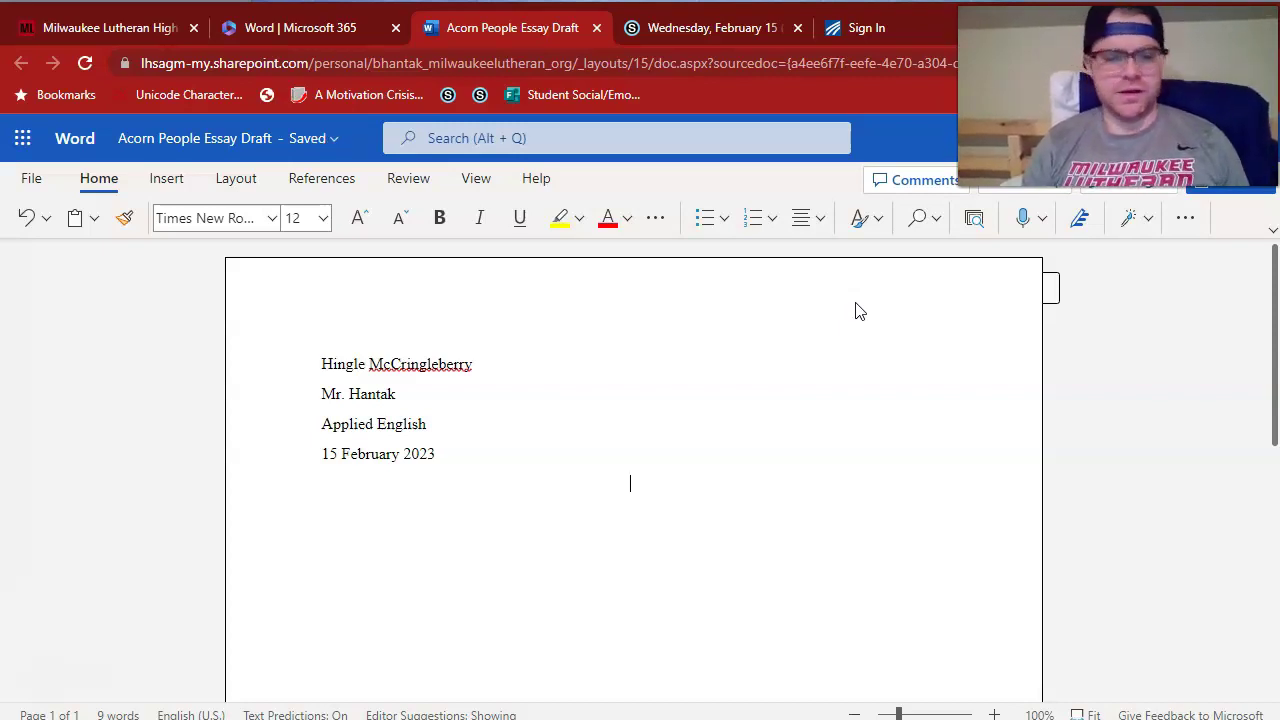
{"action": "type", "text": "A Dos"}
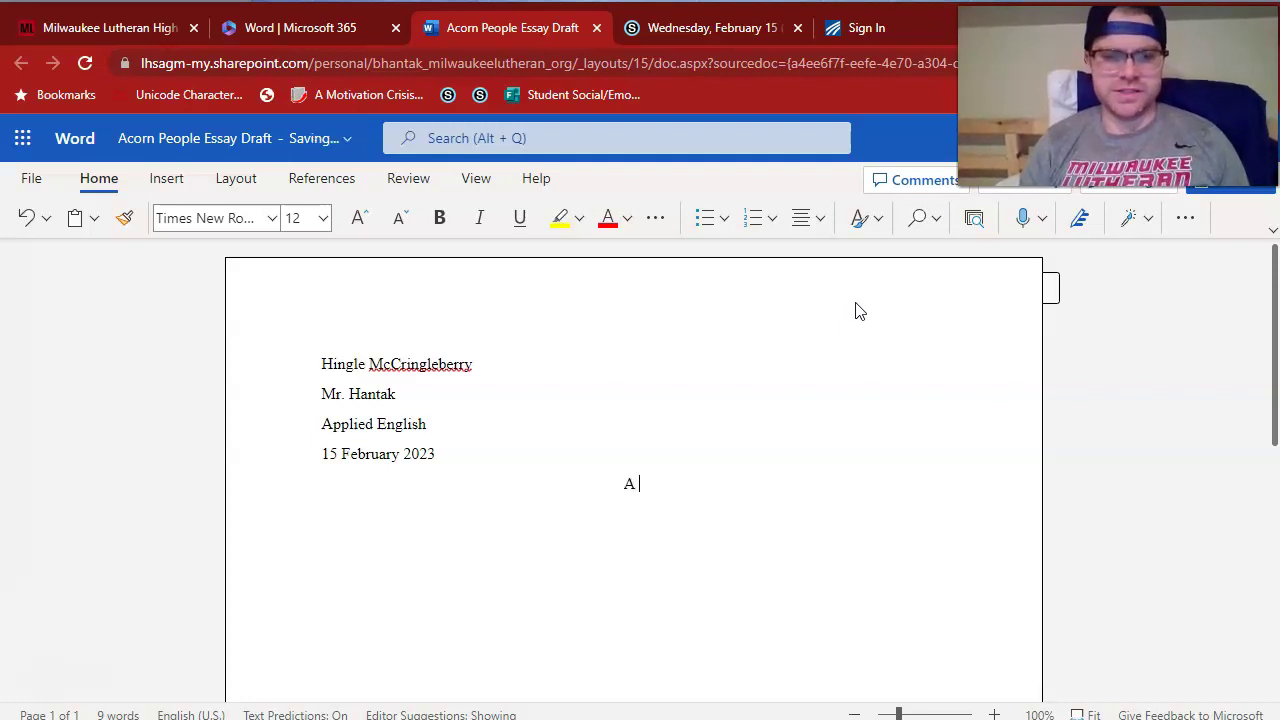
{"action": "key", "text": "BackSpace"}
{"action": "key", "text": "BackSpace"}
{"action": "type", "text": "istant Director"}
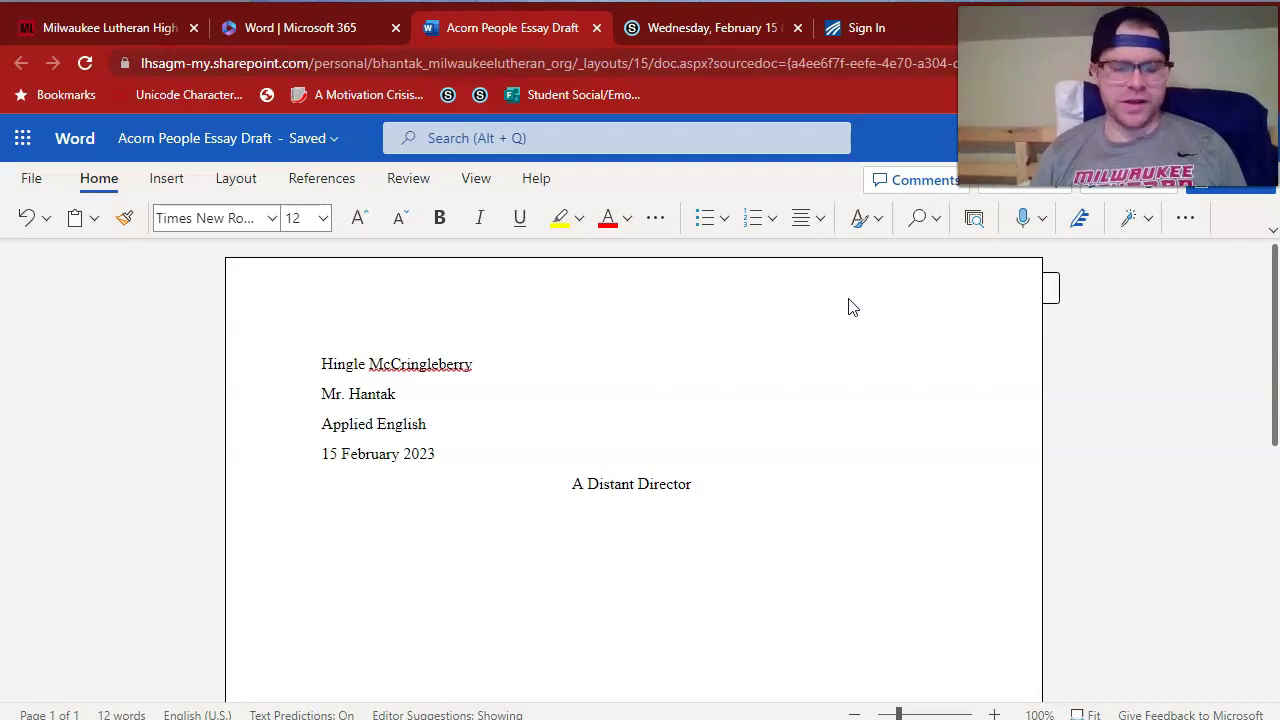
{"action": "key", "text": "Return"}
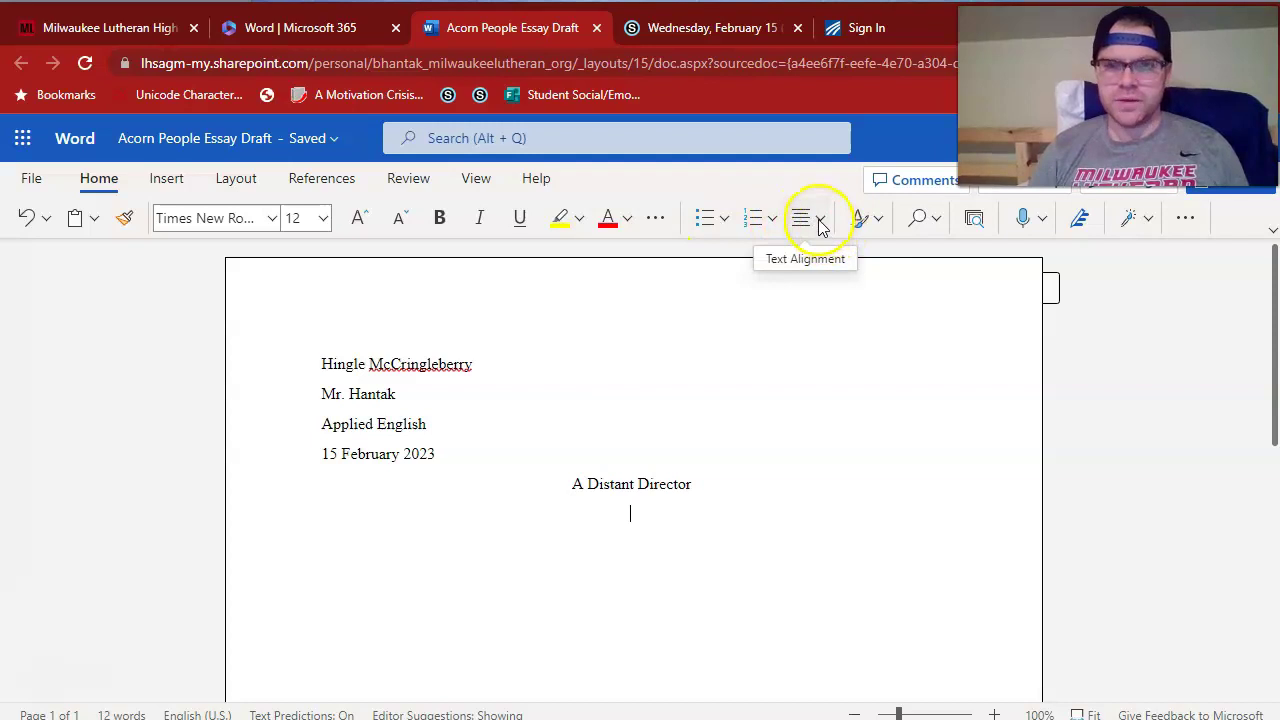
Left-align the empty line below the title and indent it as the first line of the body paragraph.
{"action": "left_click", "coordinate": [820, 220]}
{"action": "left_click", "coordinate": [806, 302]}
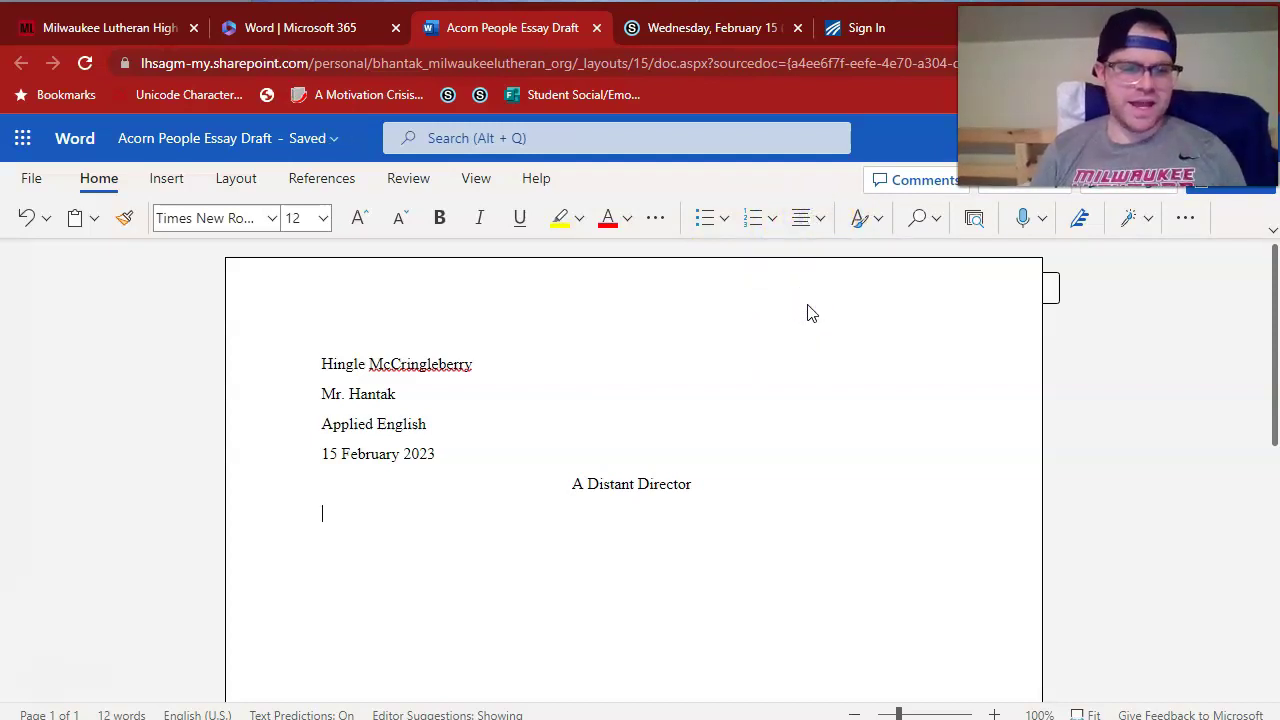
{"action": "key", "text": "Tab"}
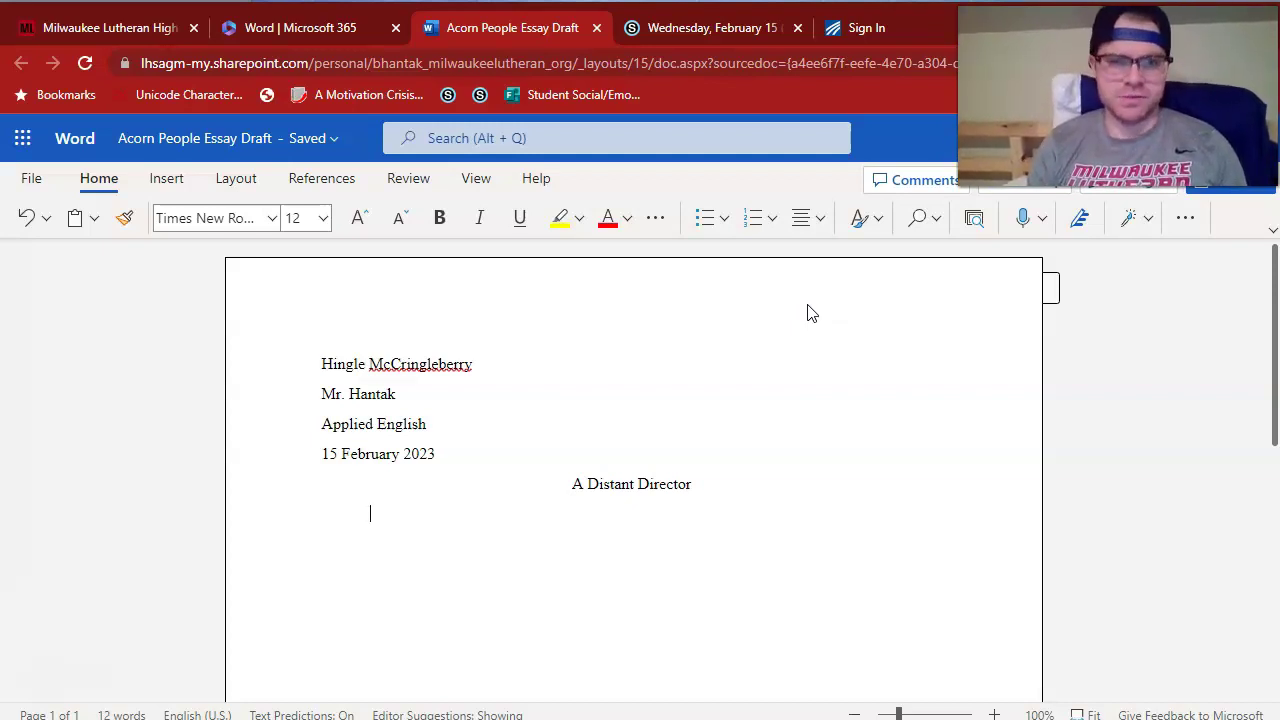
{"action": "left_click", "coordinate": [800, 343]}
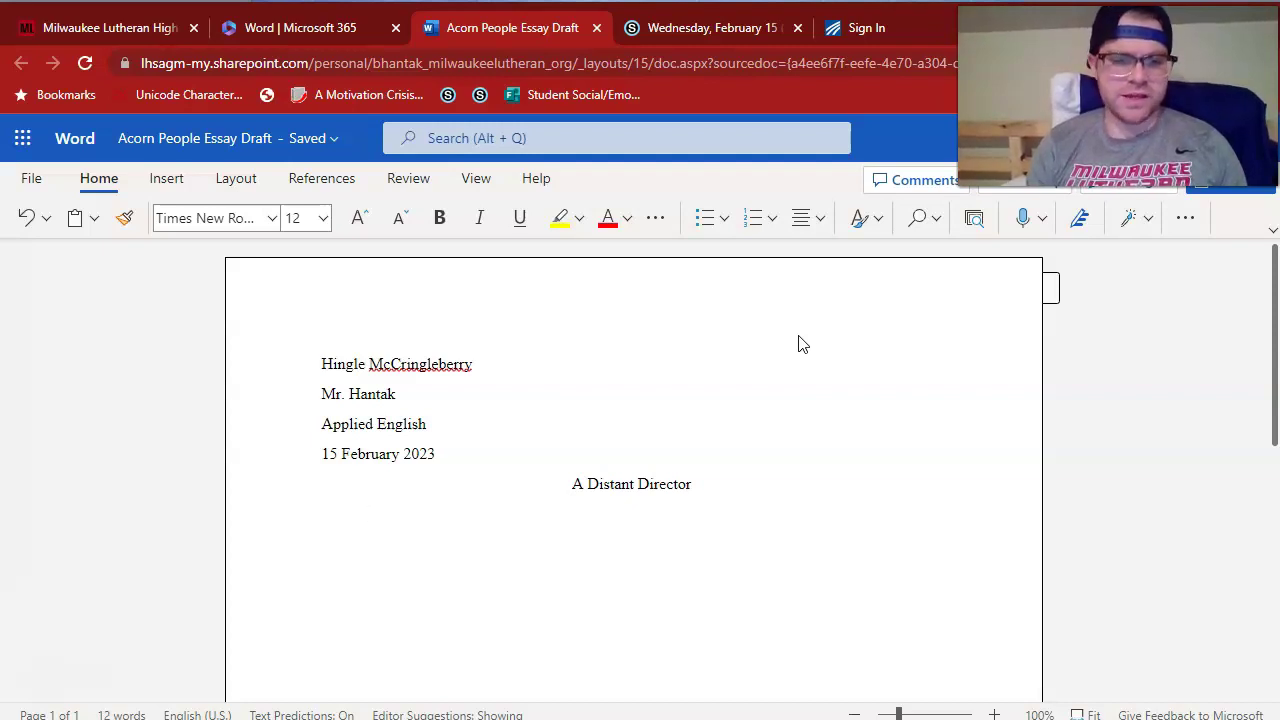
Begin the introduction paragraph with "Imagine a serious, intimidating ex-military man".
{"action": "type", "text": "Imagi"}
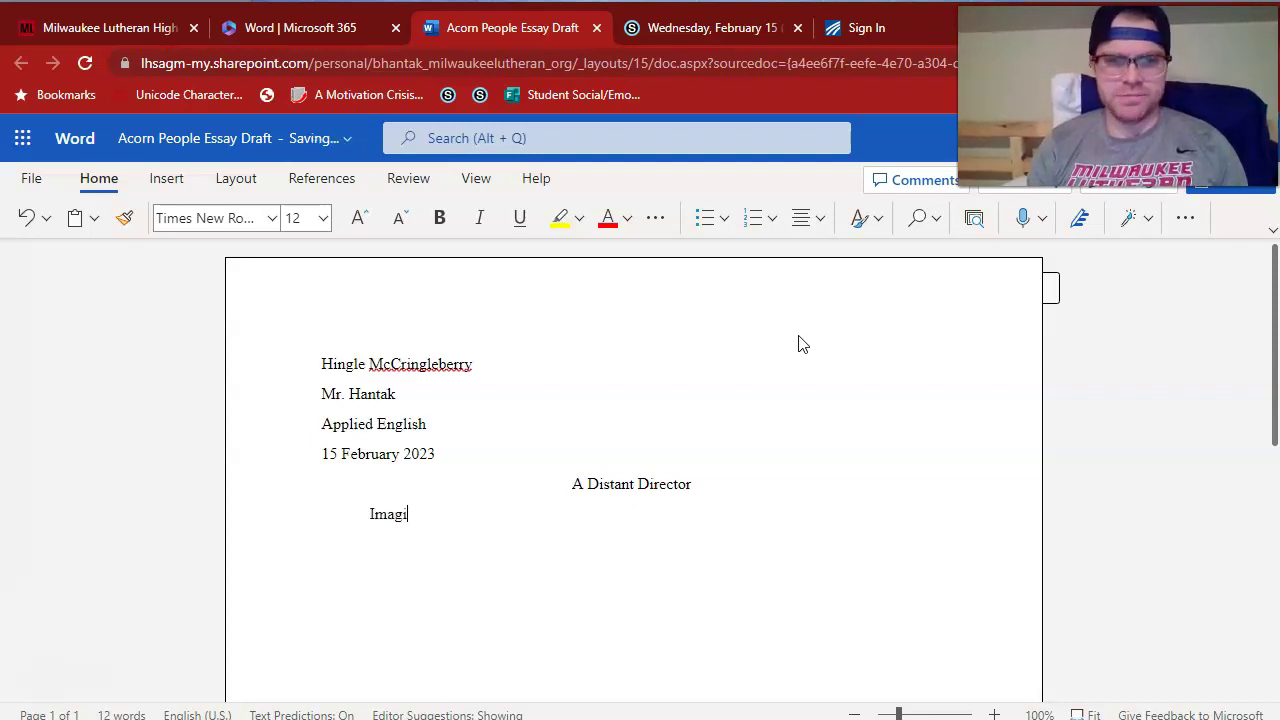
{"action": "type", "text": "ne a serious, intimidating "}
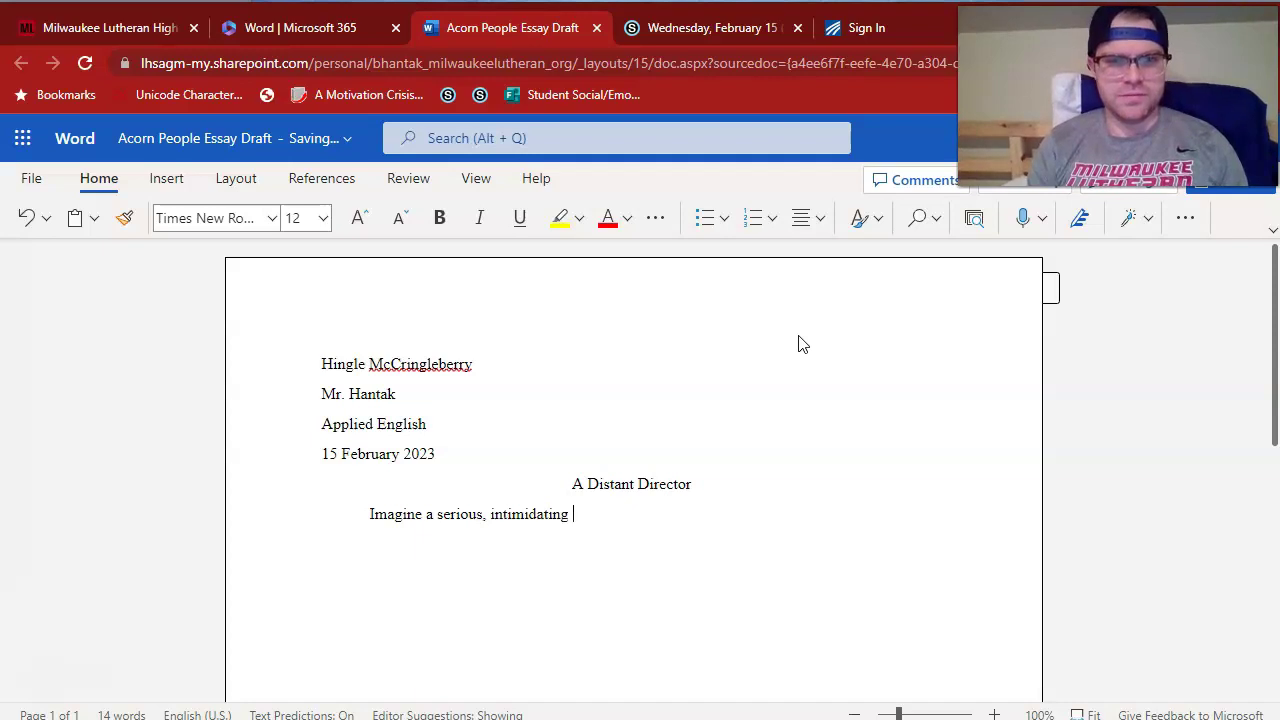
{"action": "type", "text": "ex-mil"}
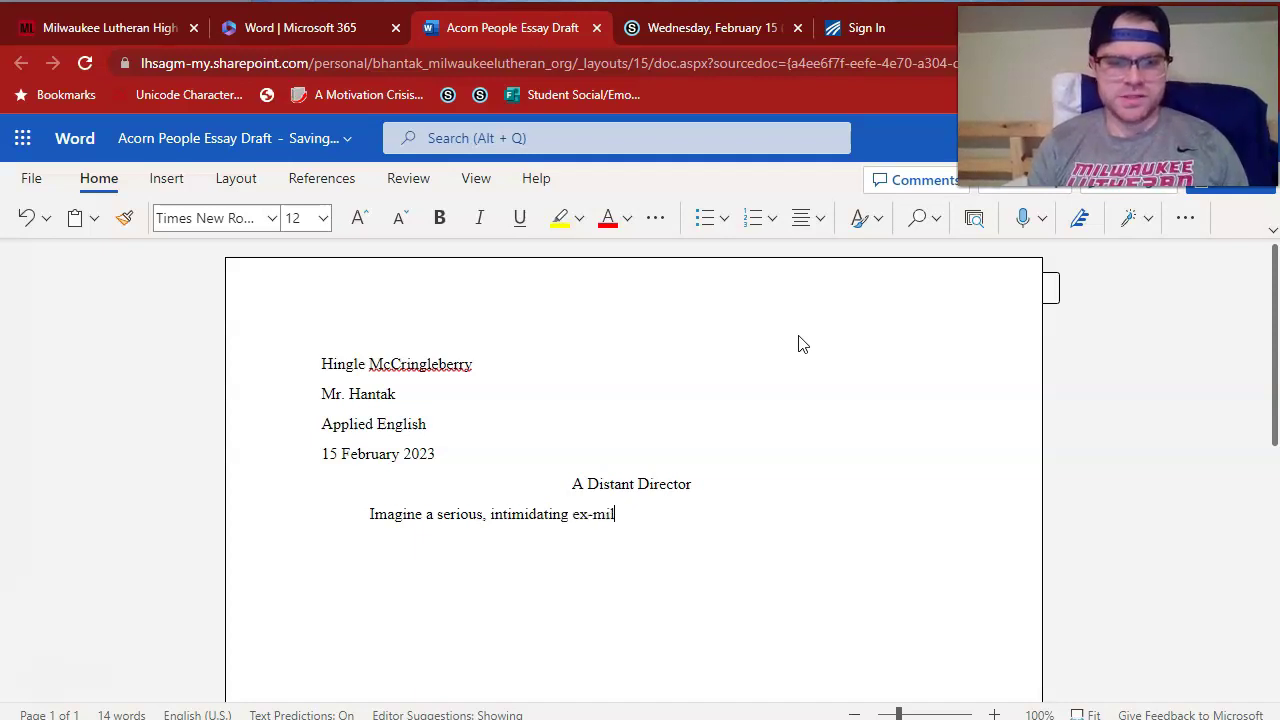
{"action": "type", "text": "itary man"}
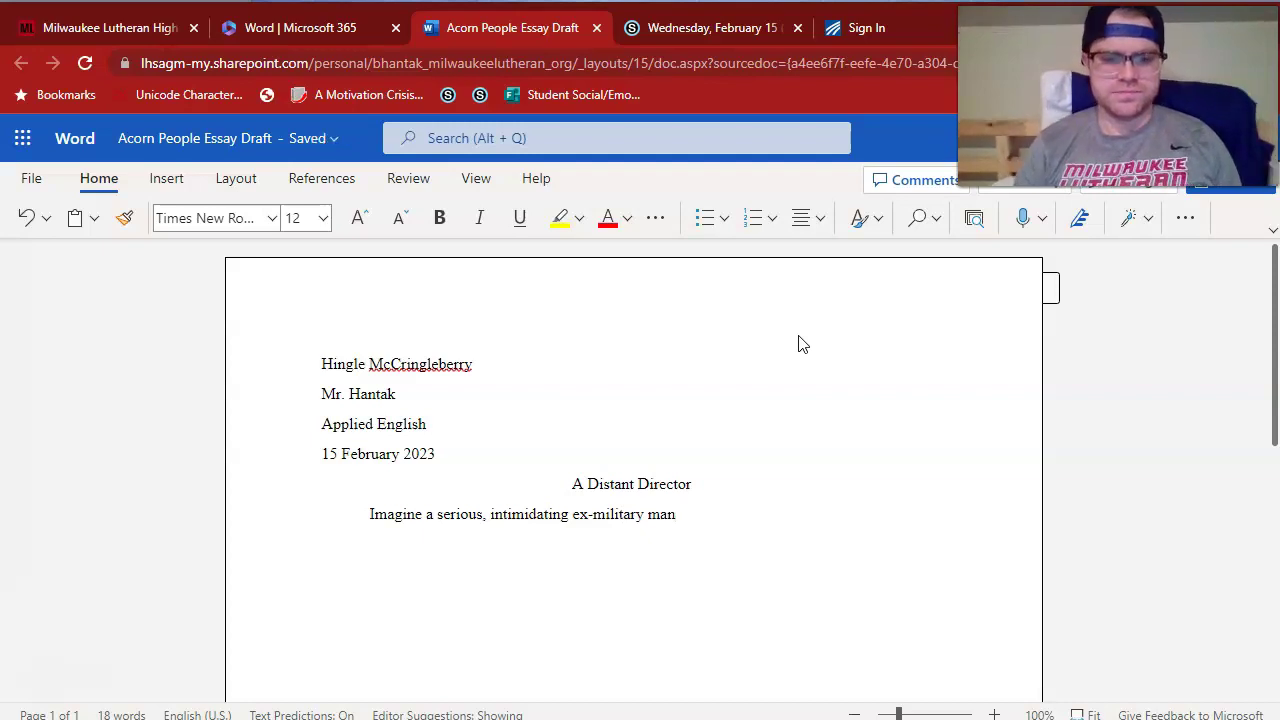
Reword the opening sentence to read "Imagine a serious ex-military man.".
{"action": "key", "text": "BackSpace"}
{"action": "key", "text": "BackSpace"}
{"action": "key", "text": "BackSpace"}
{"action": "key", "text": "BackSpace"}
{"action": "key", "text": "BackSpace"}
{"action": "key", "text": "BackSpace"}
{"action": "key", "text": "BackSpace"}
{"action": "key", "text": "BackSpace"}
{"action": "key", "text": "BackSpace"}
{"action": "key", "text": "BackSpace"}
{"action": "key", "text": "BackSpace"}
{"action": "key", "text": "BackSpace"}
{"action": "key", "text": "BackSpace"}
{"action": "key", "text": "BackSpace"}
{"action": "key", "text": "BackSpace"}
{"action": "key", "text": "BackSpace"}
{"action": "key", "text": "BackSpace"}
{"action": "key", "text": "BackSpace"}
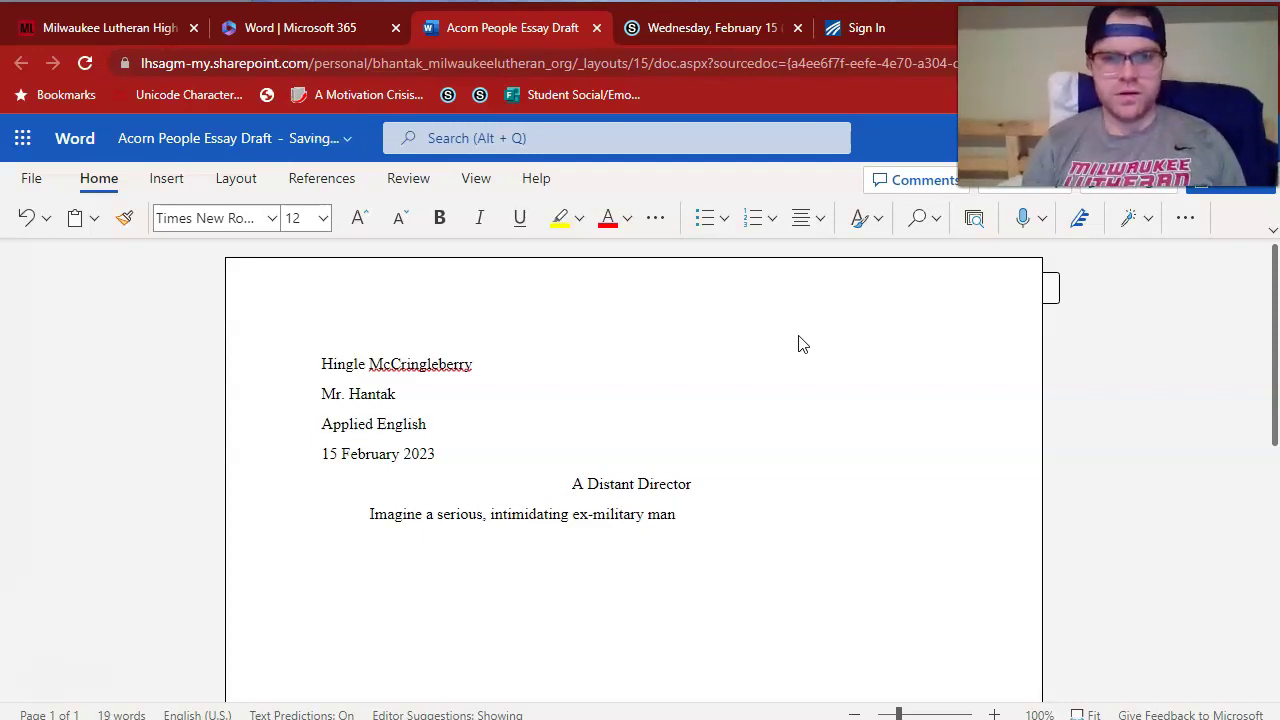
{"action": "key", "text": "BackSpace"}
{"action": "key", "text": "BackSpace"}
{"action": "key", "text": "BackSpace"}
{"action": "key", "text": "BackSpace"}
{"action": "key", "text": "BackSpace"}
{"action": "key", "text": "BackSpace"}
{"action": "key", "text": "BackSpace"}
{"action": "key", "text": "BackSpace"}
{"action": "key", "text": "BackSpace"}
{"action": "key", "text": "BackSpace"}
{"action": "key", "text": "BackSpace"}
{"action": "key", "text": "BackSpace"}
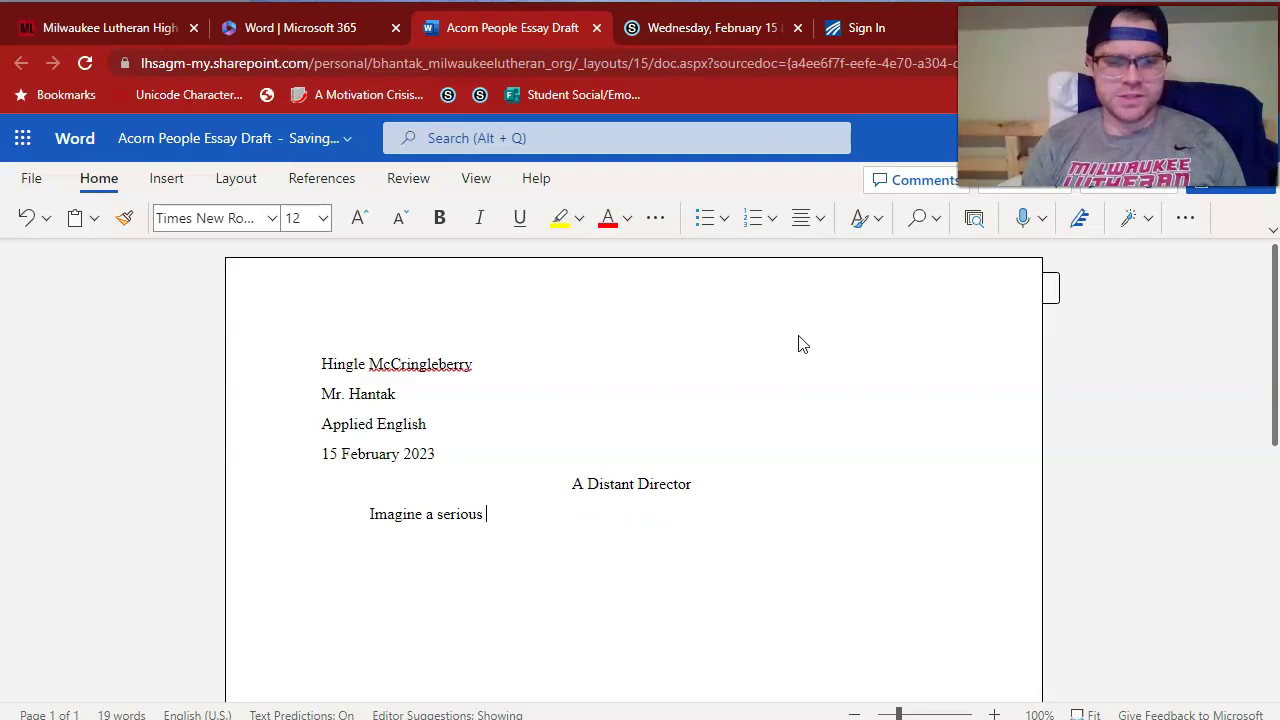
{"action": "type", "text": "ex-"}
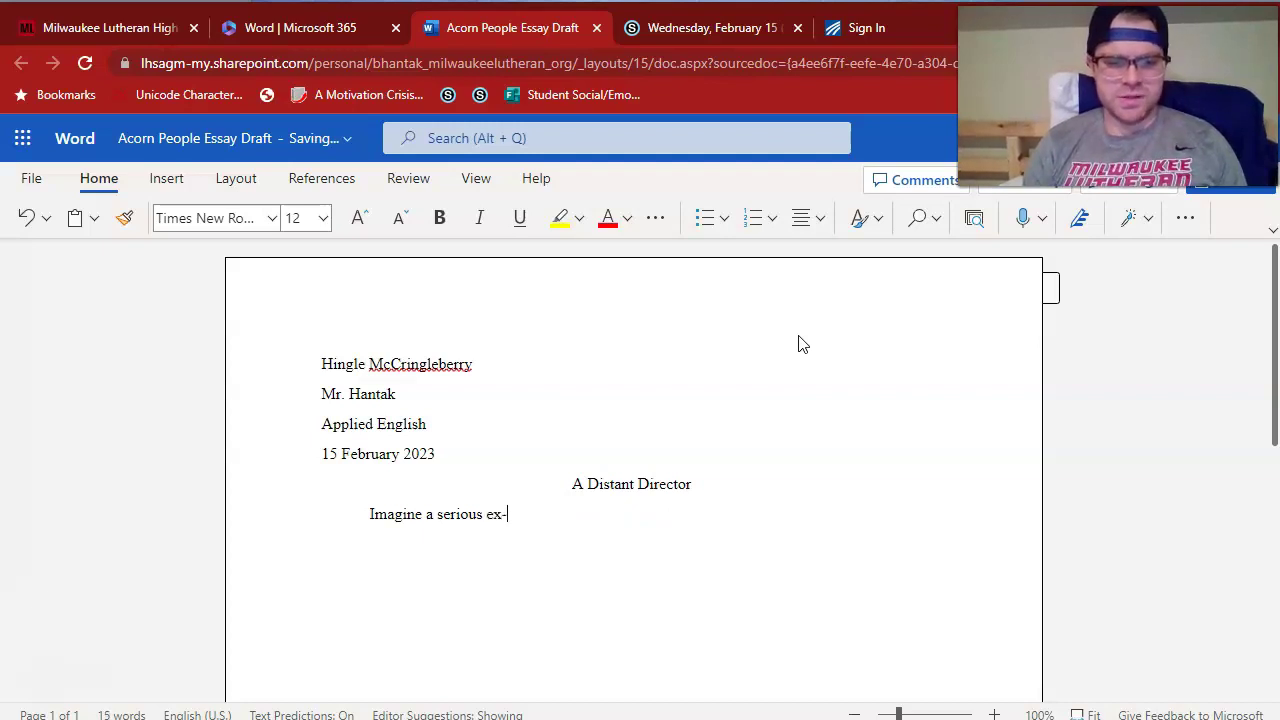
{"action": "type", "text": "military"}
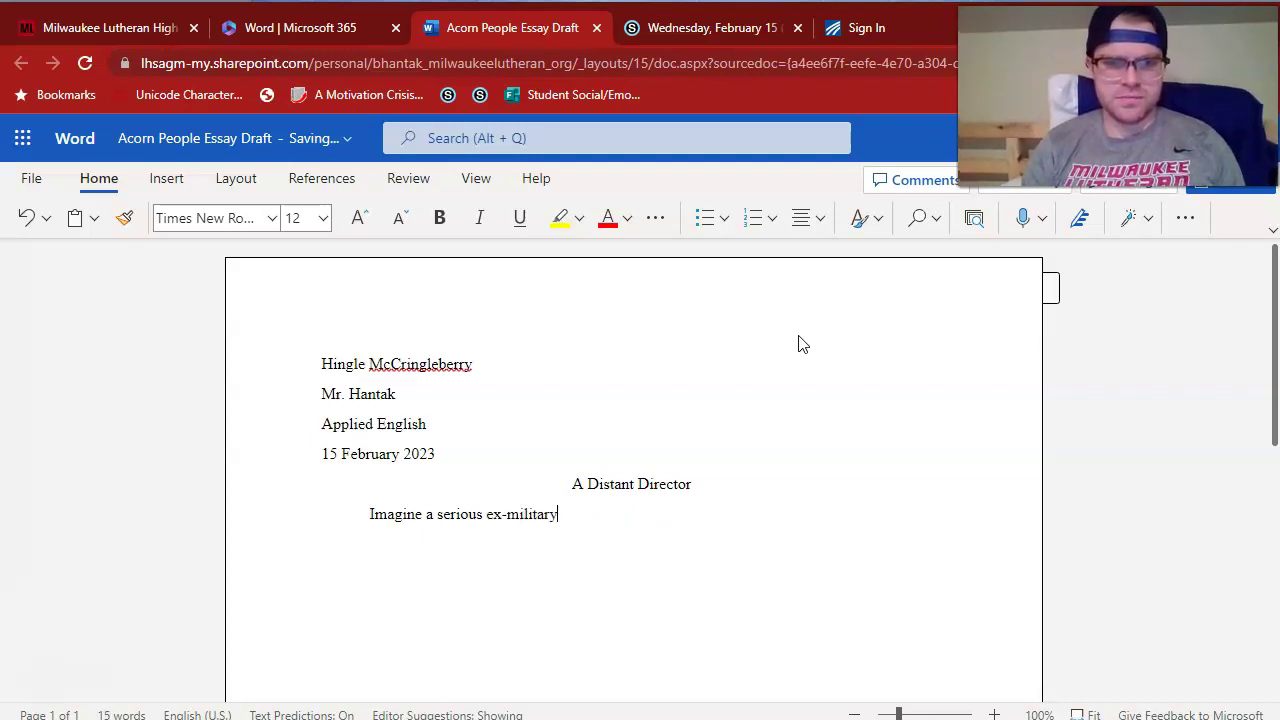
{"action": "type", "text": " man.  "}
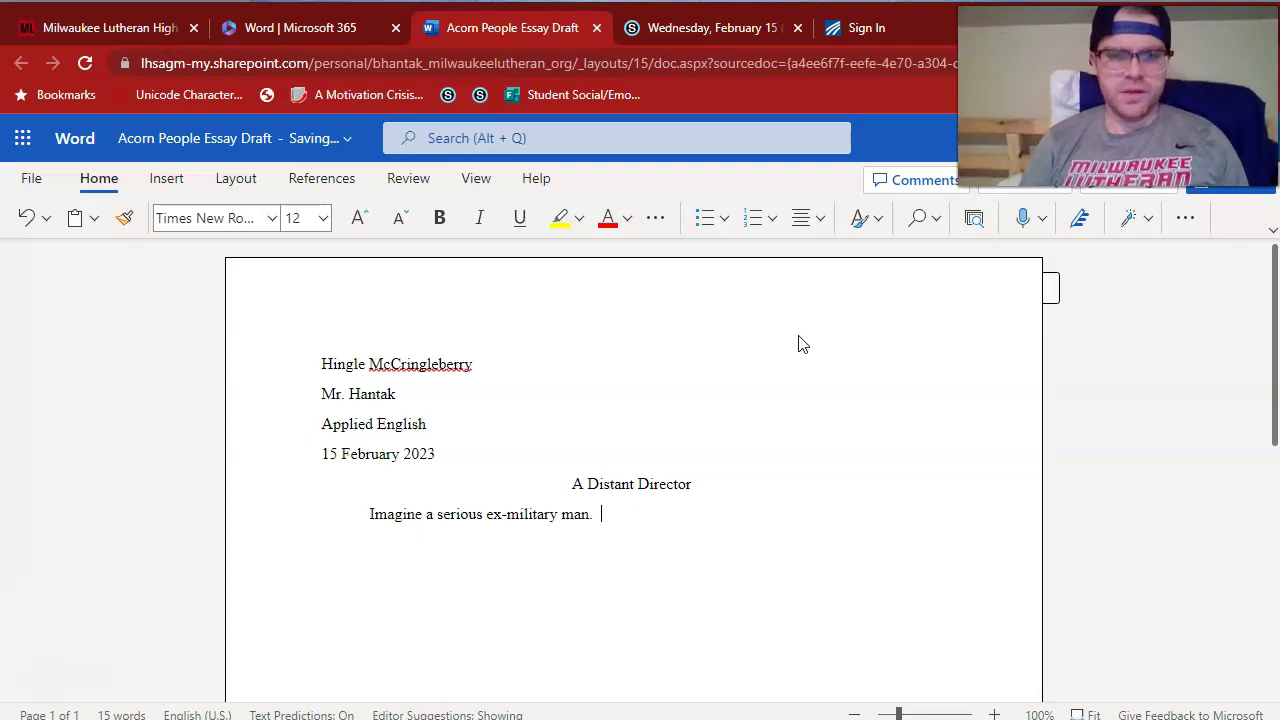
Add the second sentence: "He is a bit intimidating, and he makes people around him just a bit nervous.".
{"action": "type", "text": "He makes"}
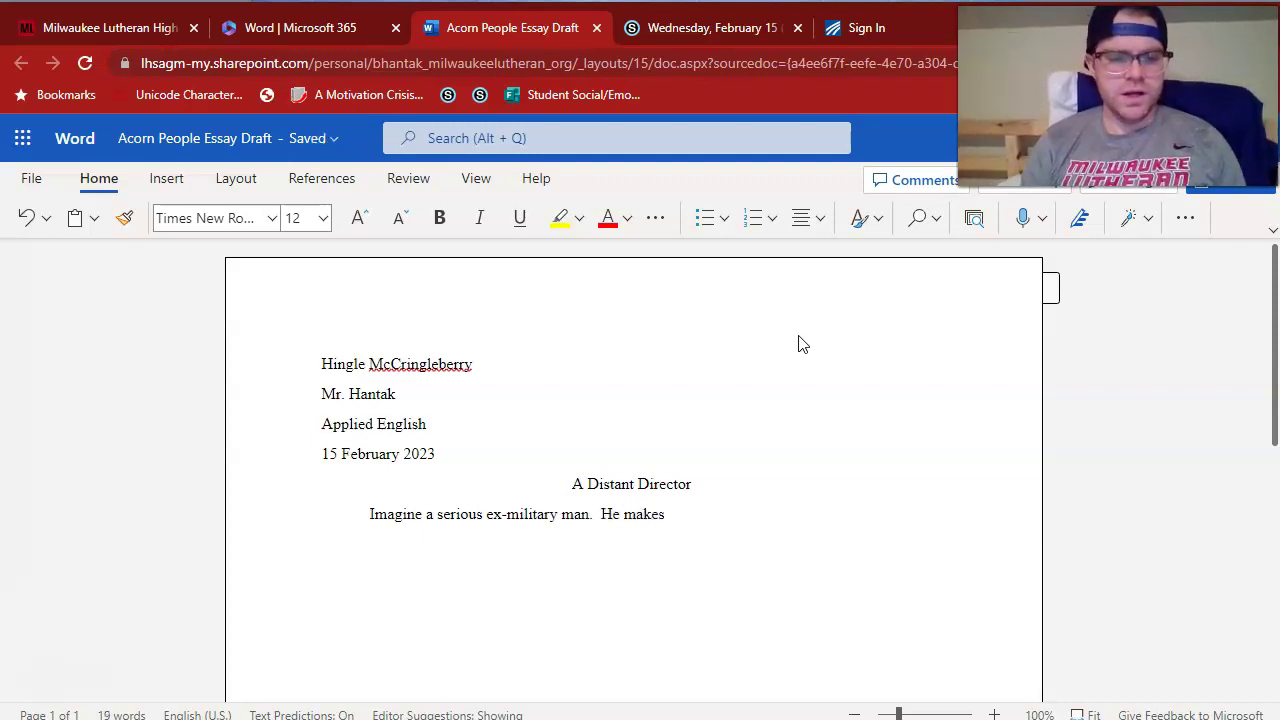
{"action": "key", "text": "BackSpace"}
{"action": "key", "text": "BackSpace"}
{"action": "key", "text": "BackSpace"}
{"action": "key", "text": "BackSpace"}
{"action": "key", "text": "BackSpace"}
{"action": "key", "text": "BackSpace"}
{"action": "type", "text": "is a bit intimidating, and he makes people around him "}
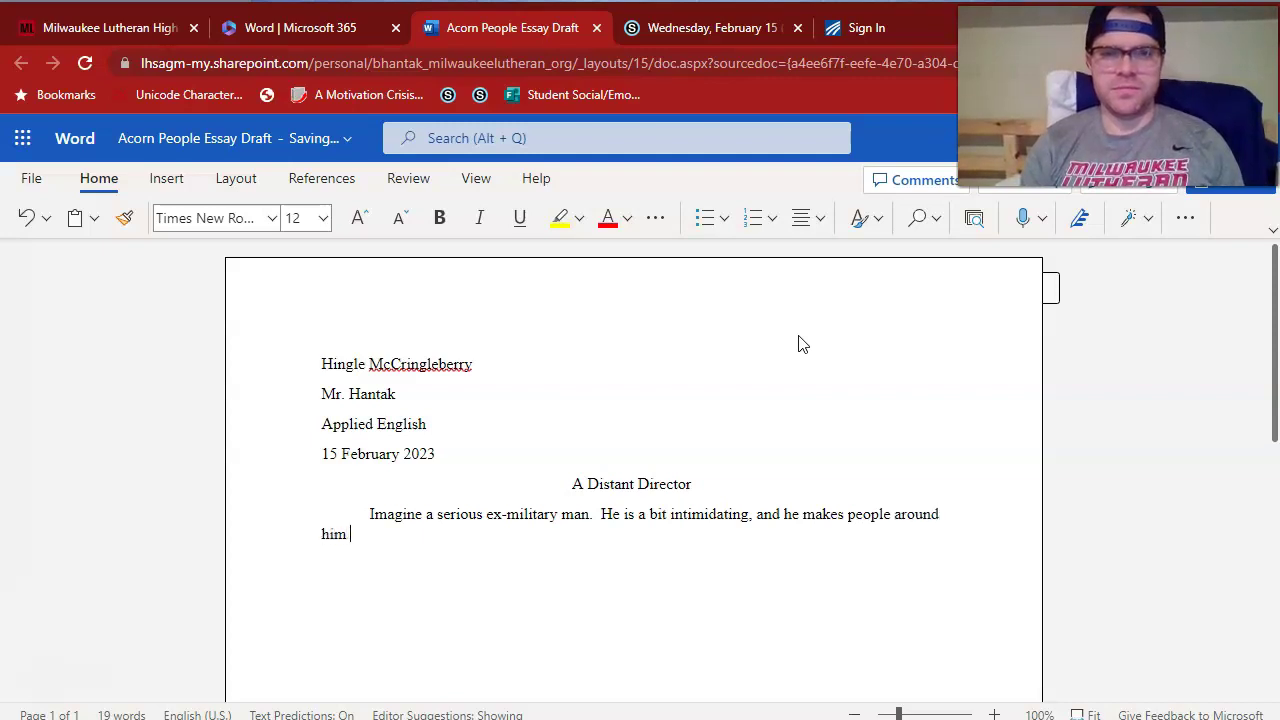
{"action": "type", "text": "just"}
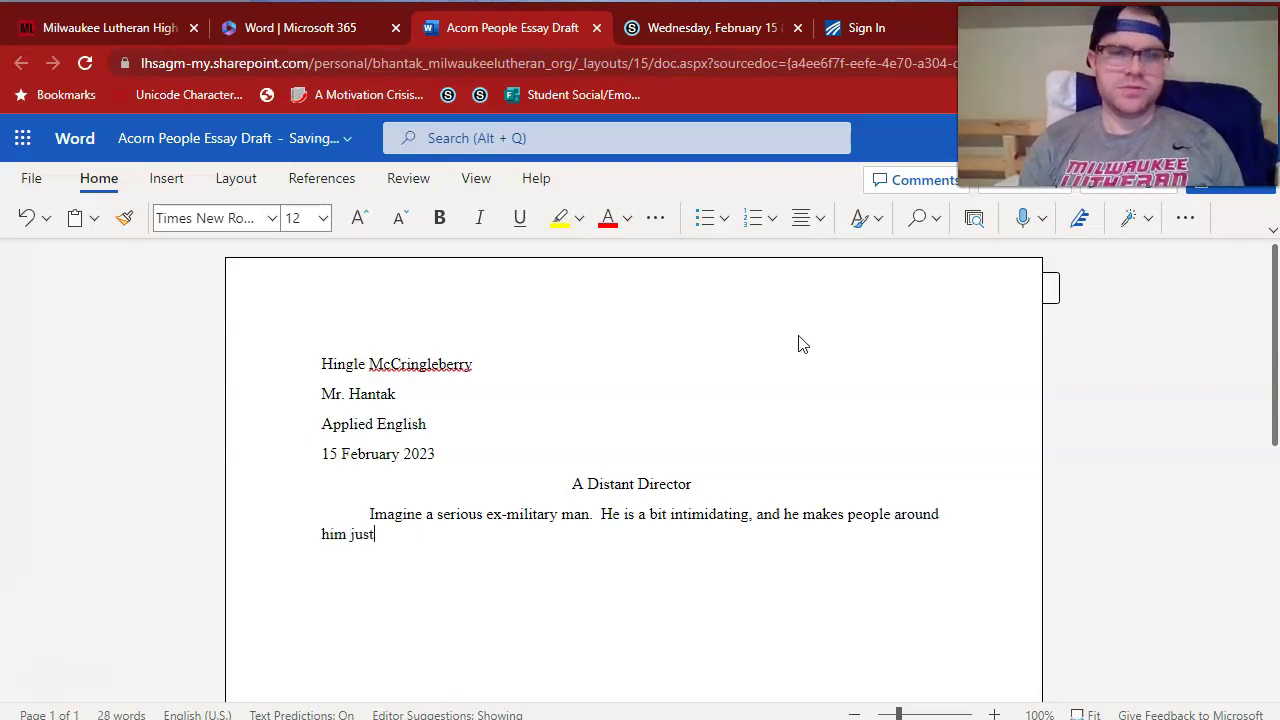
{"action": "type", "text": " a bit ner"}
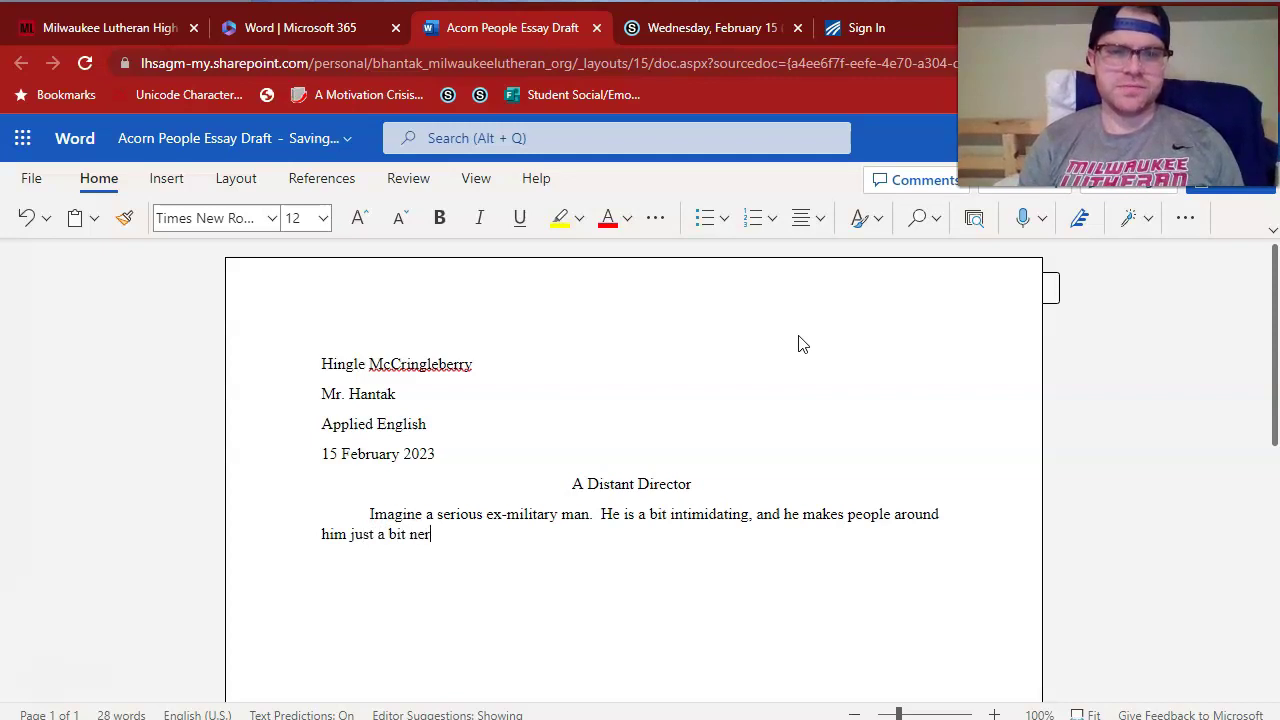
{"action": "type", "text": "vous.  "}
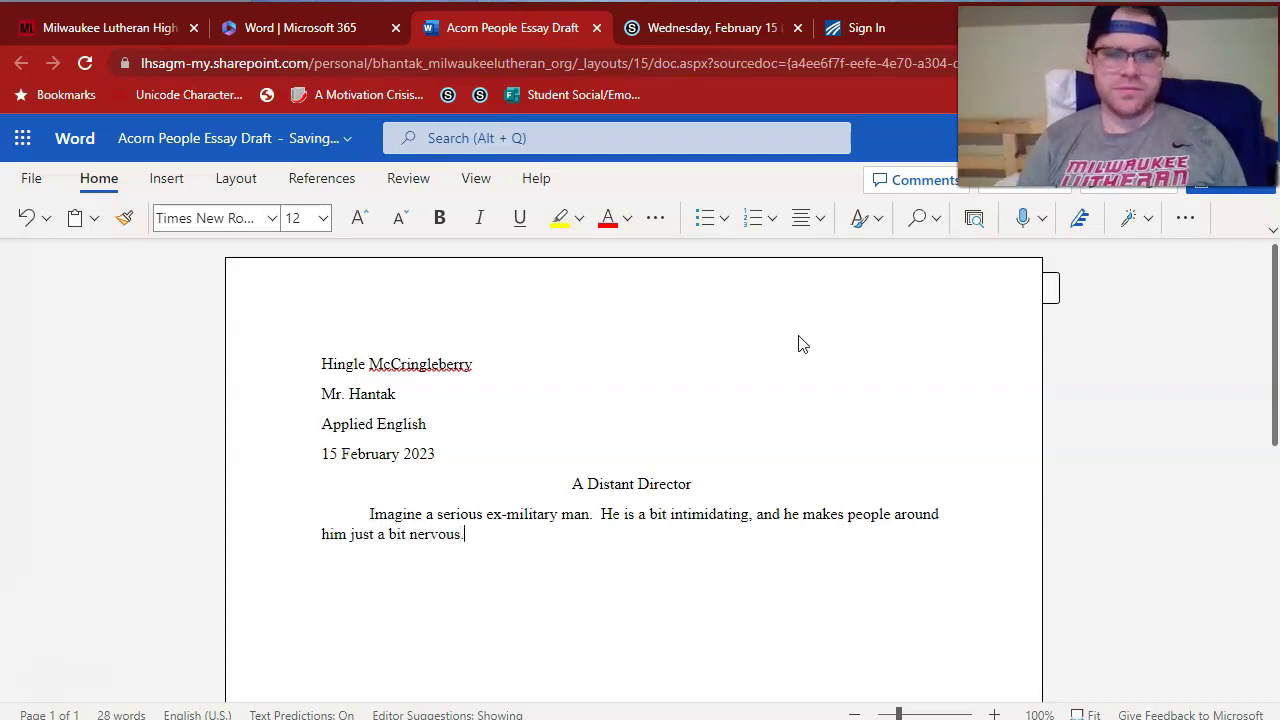
Add the sentence "A character like this exists in the novel The Acorn People, by Ron Jones." with the book title in italics.
{"action": "type", "text": "A "}
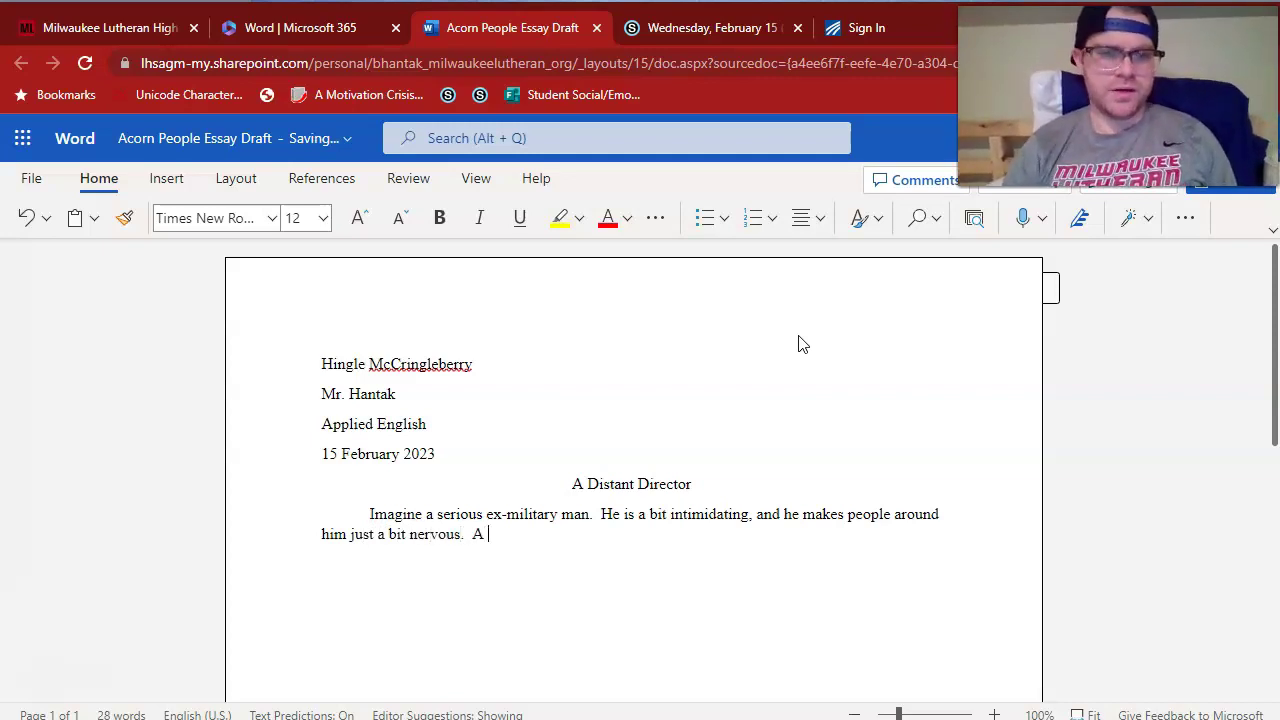
{"action": "type", "text": "chara"}
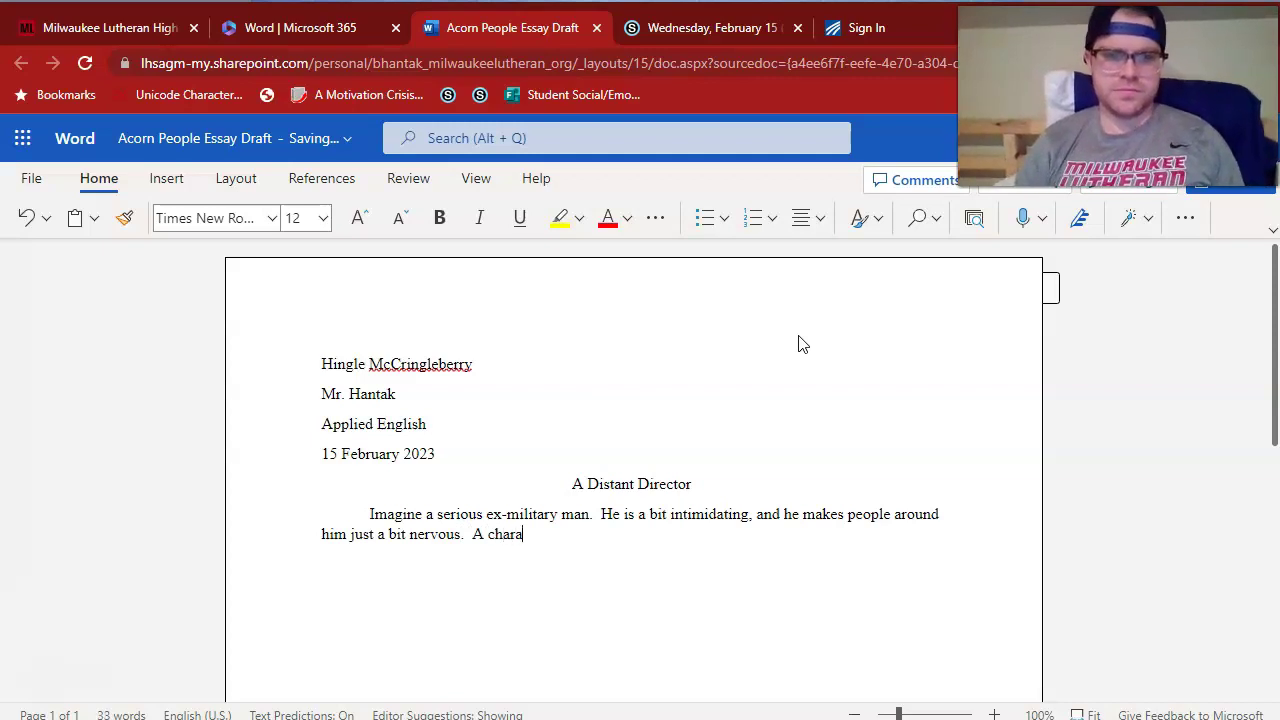
{"action": "type", "text": "cter like thi"}
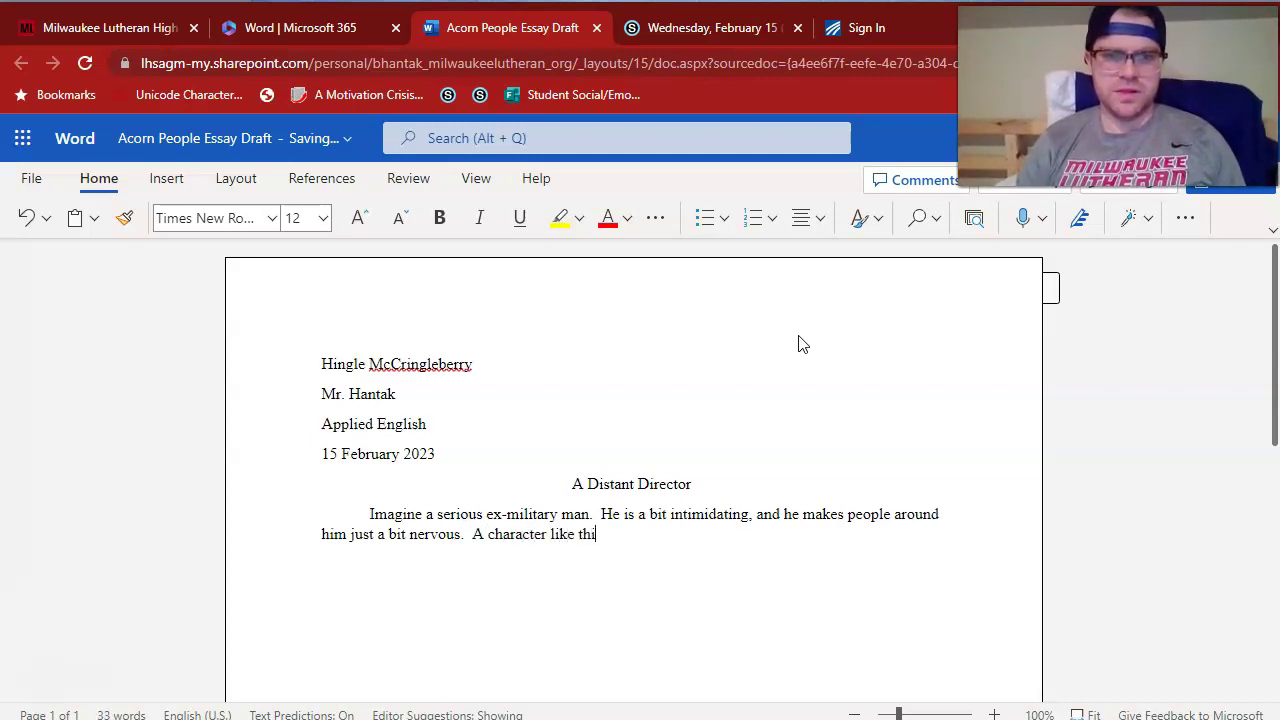
{"action": "type", "text": "s exis"}
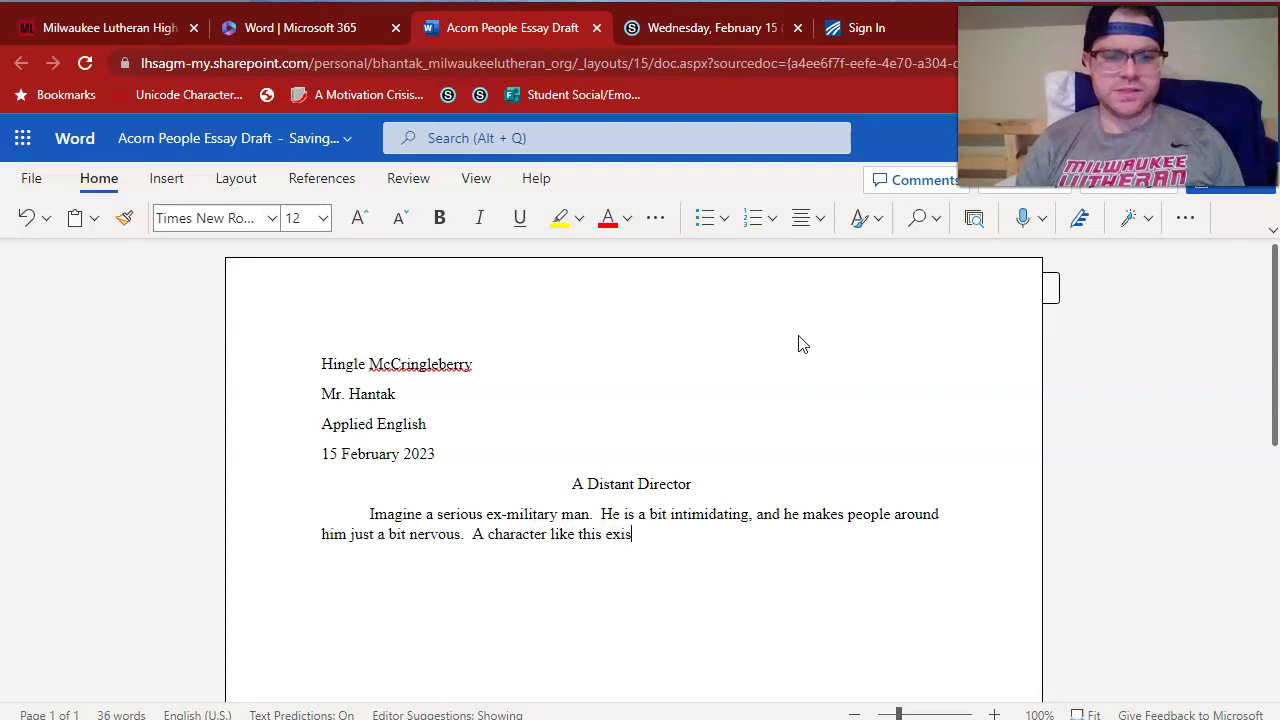
{"action": "type", "text": "ts in the novel"}
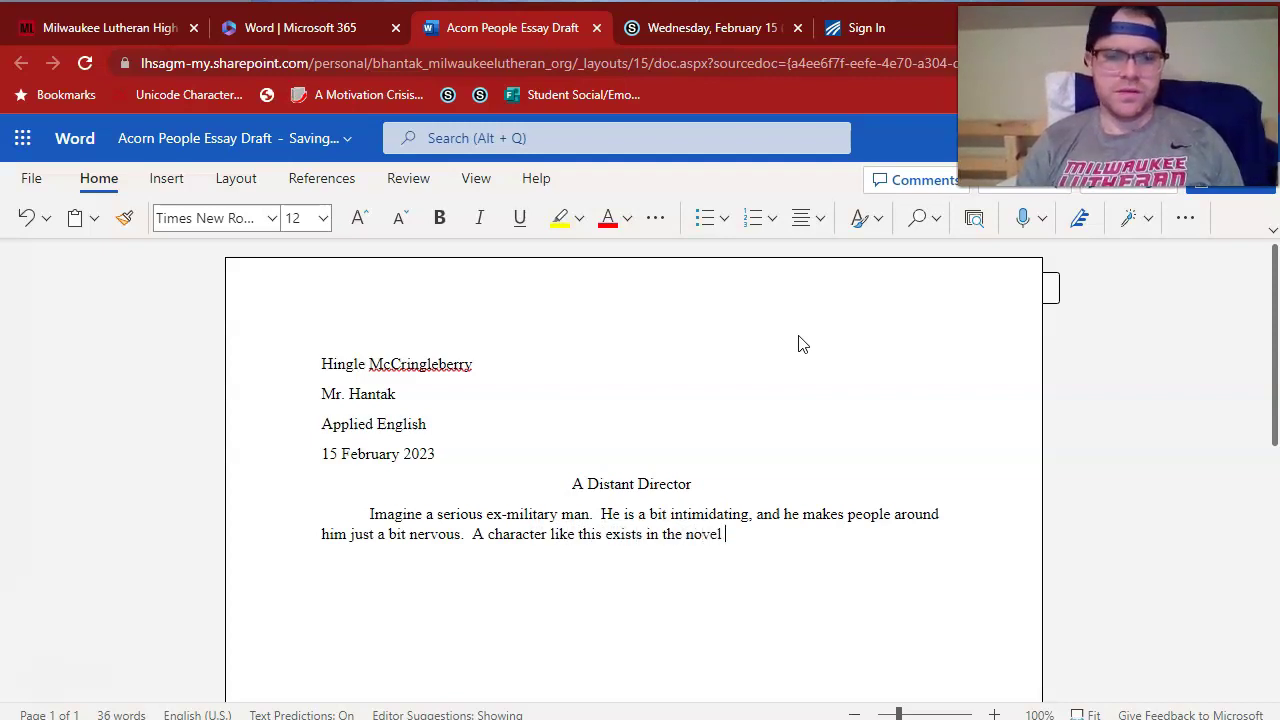
{"action": "key", "text": "ctrl+i"}
{"action": "type", "text": "The "}
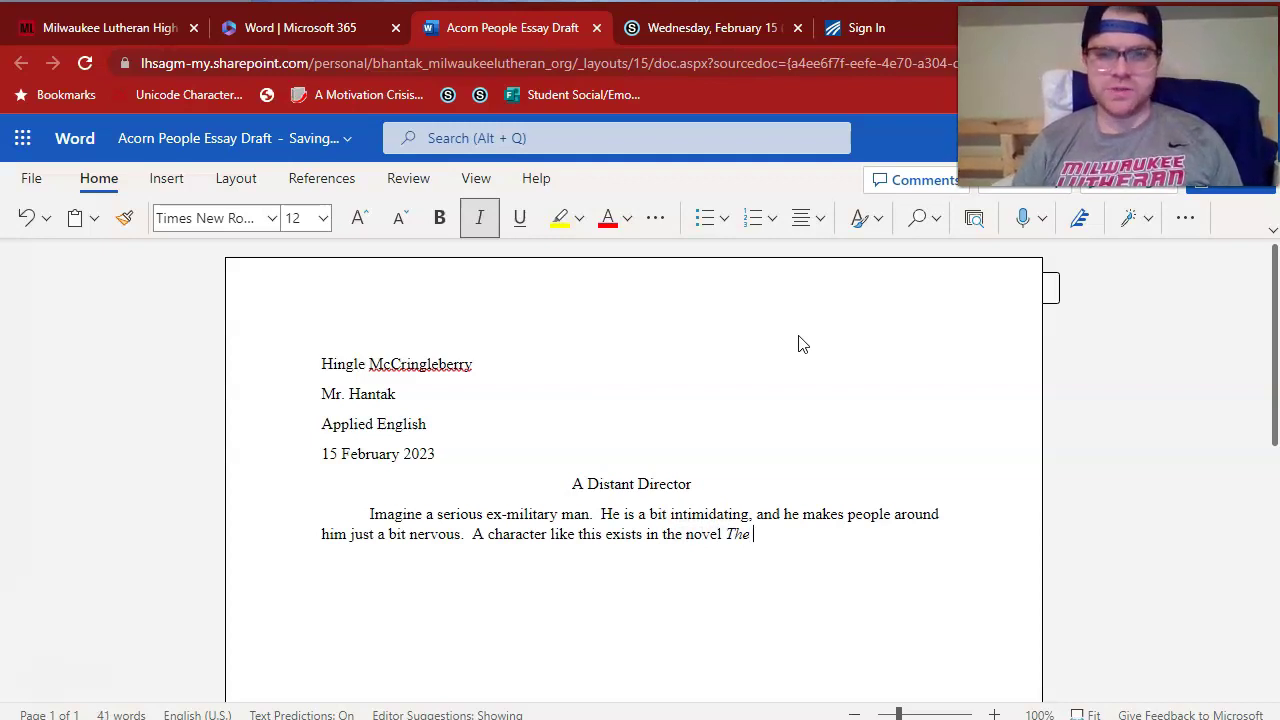
{"action": "type", "text": "Acorn People"}
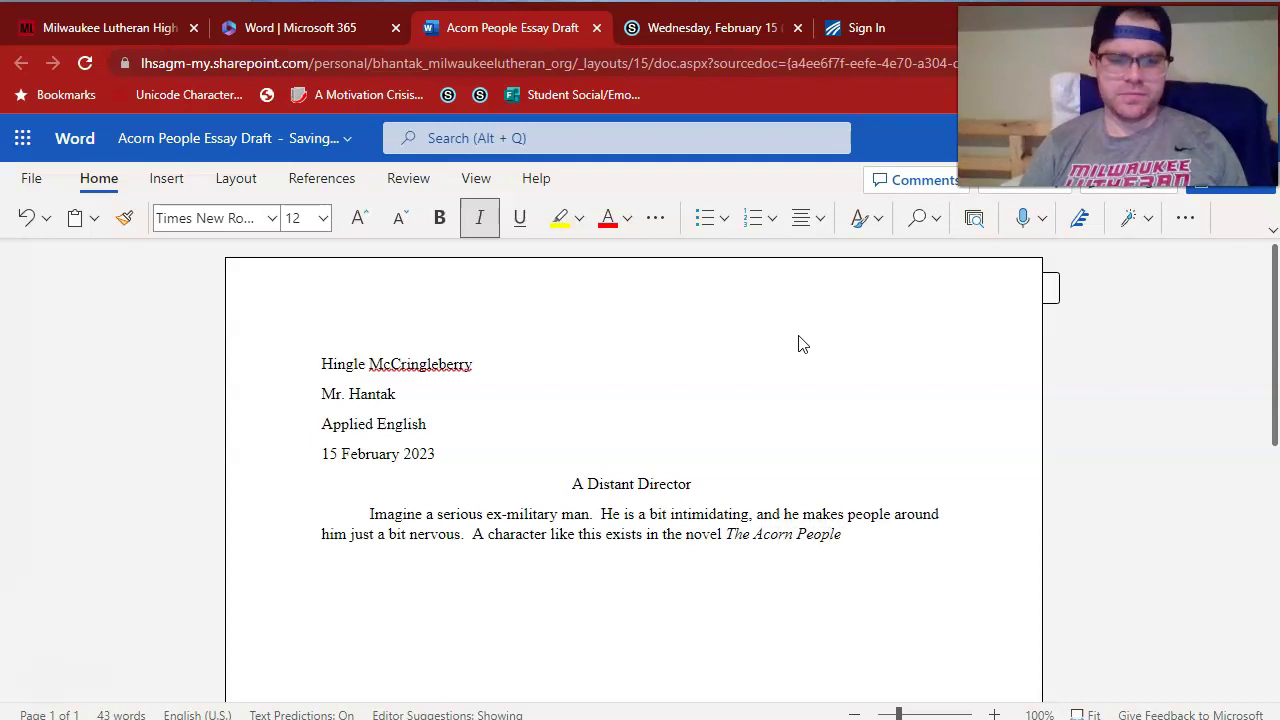
{"action": "type", "text": ","}
{"action": "key", "text": "ctrl+i"}
{"action": "type", "text": "by"}
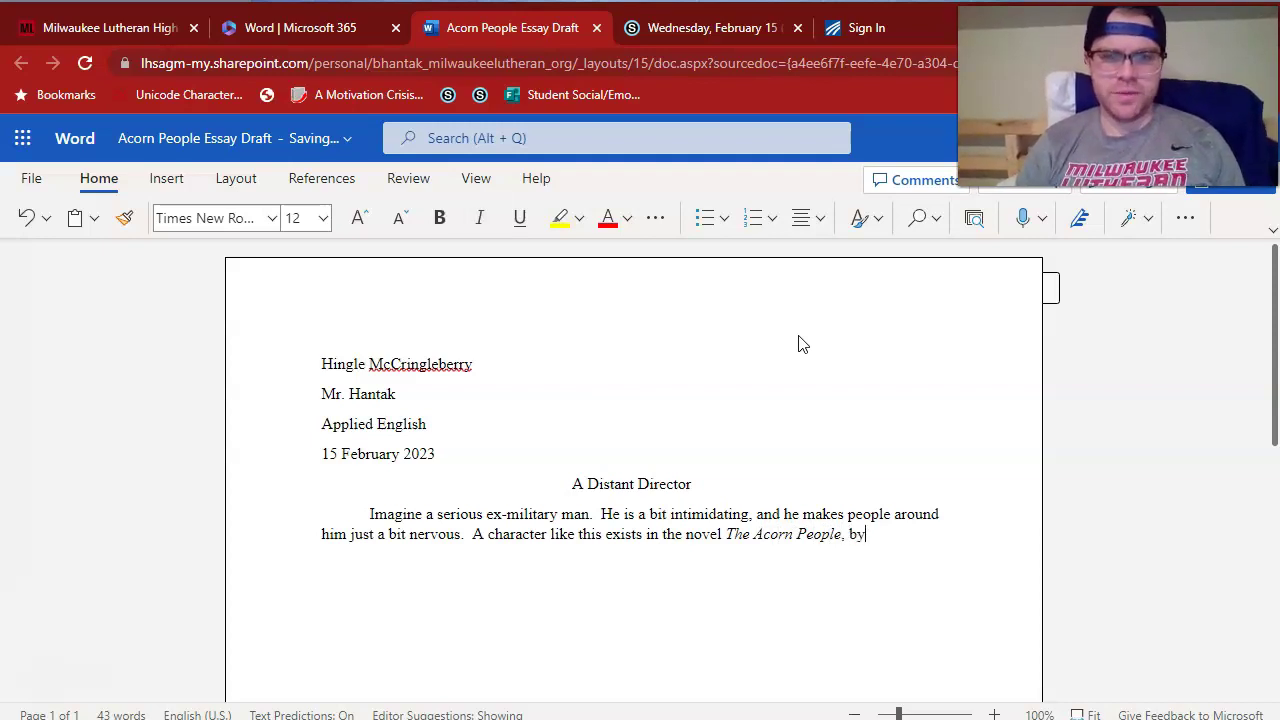
{"action": "type", "text": " Ron Jones."}
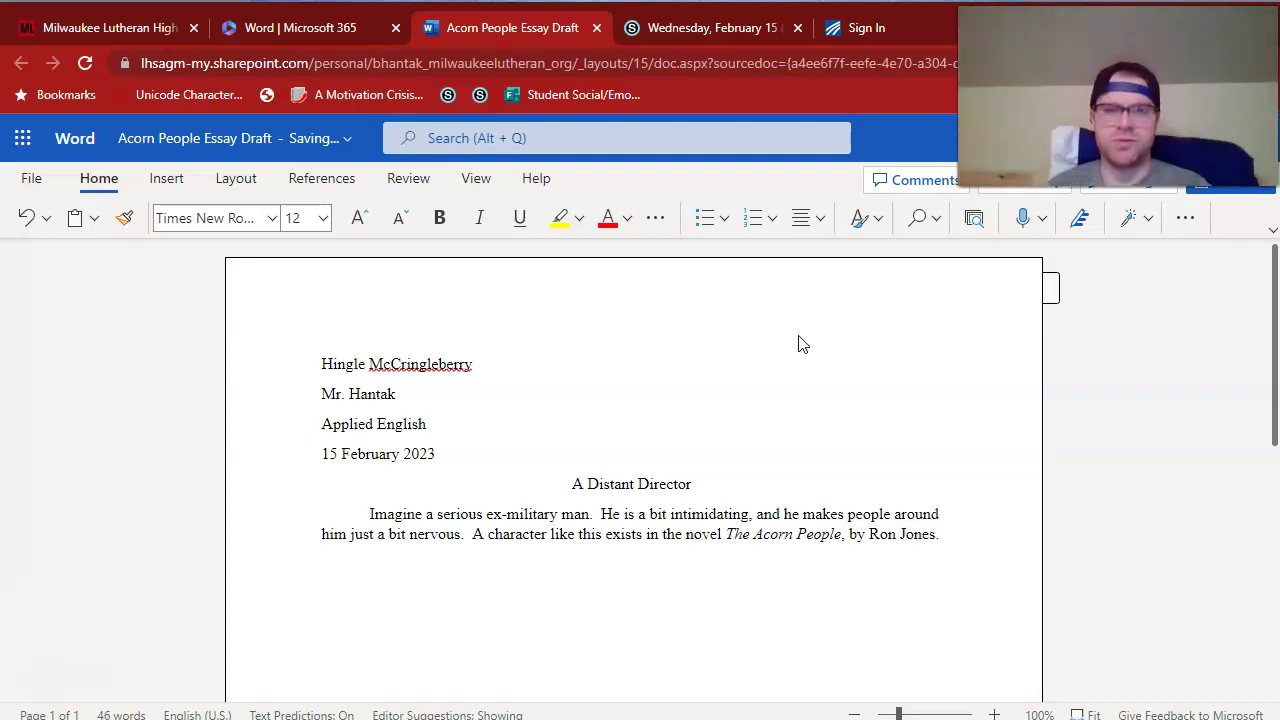
Add the sentence "His name is Mr. Bradshaw, and he is the administrator of Camp Wiggin, where the story takes place.".
{"action": "type", "text": "His "}
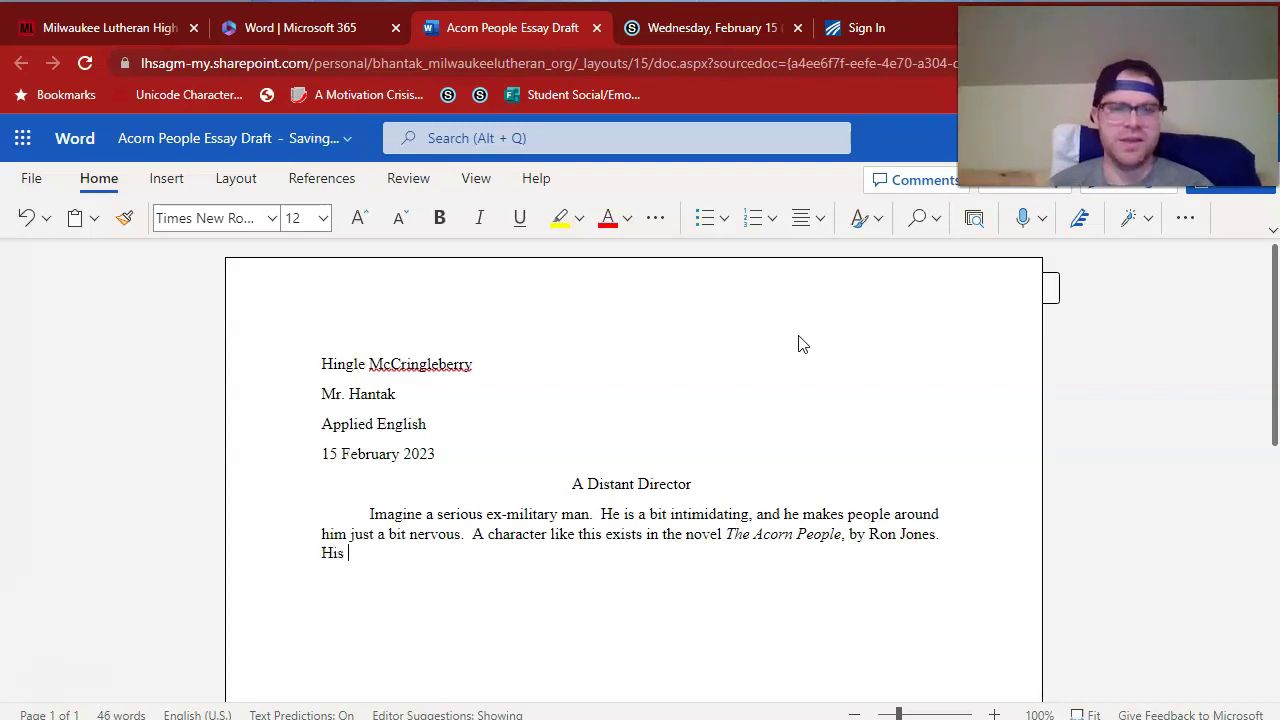
{"action": "type", "text": "name is Mr. "}
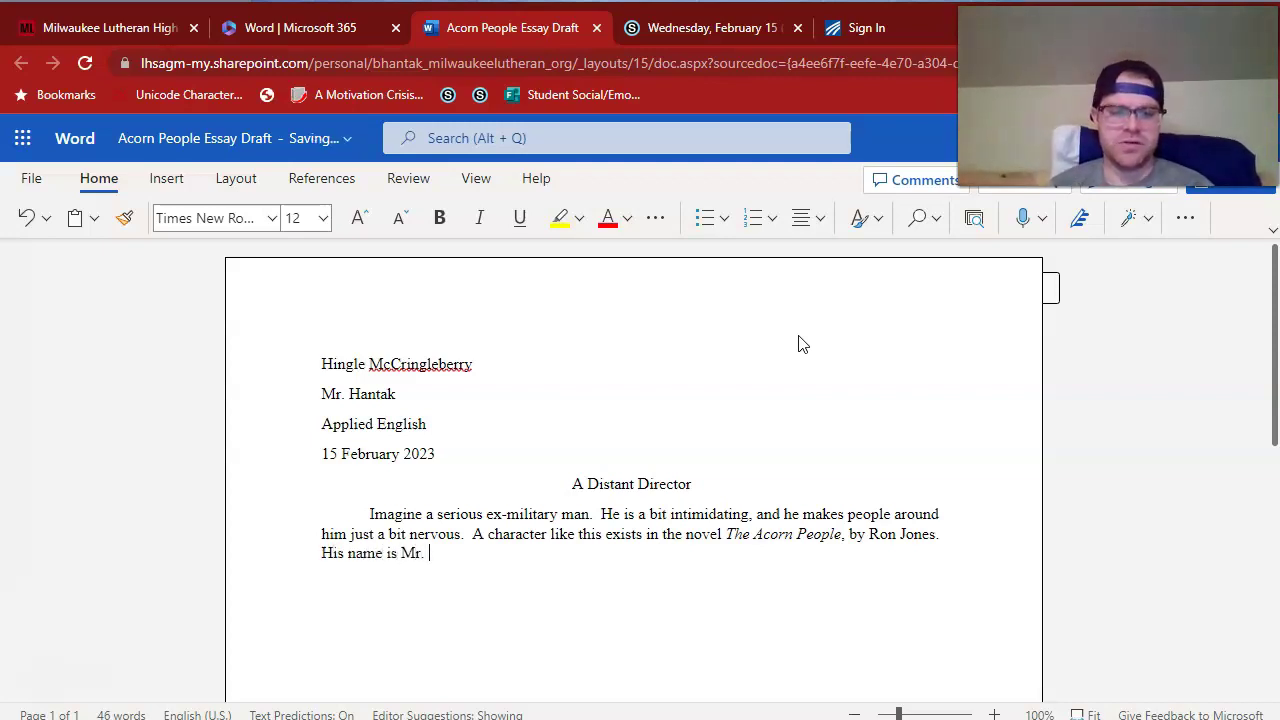
{"action": "type", "text": "Bradsha"}
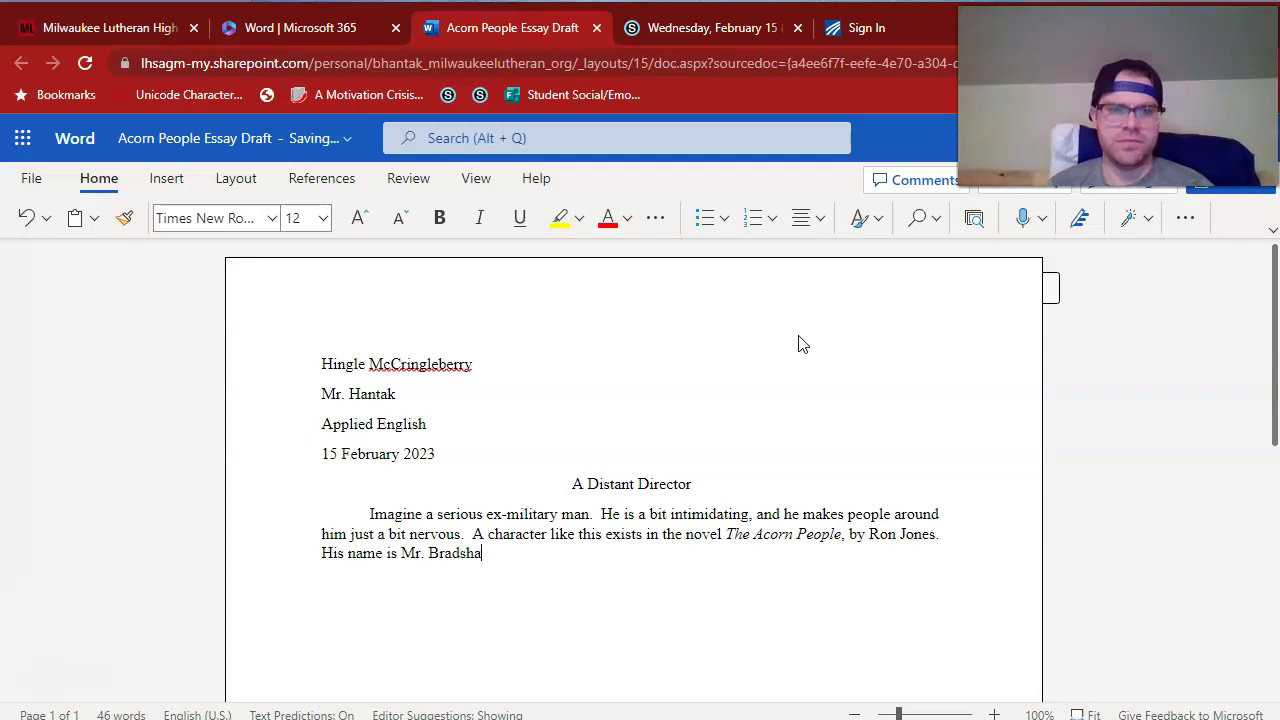
{"action": "type", "text": "w, and he is t"}
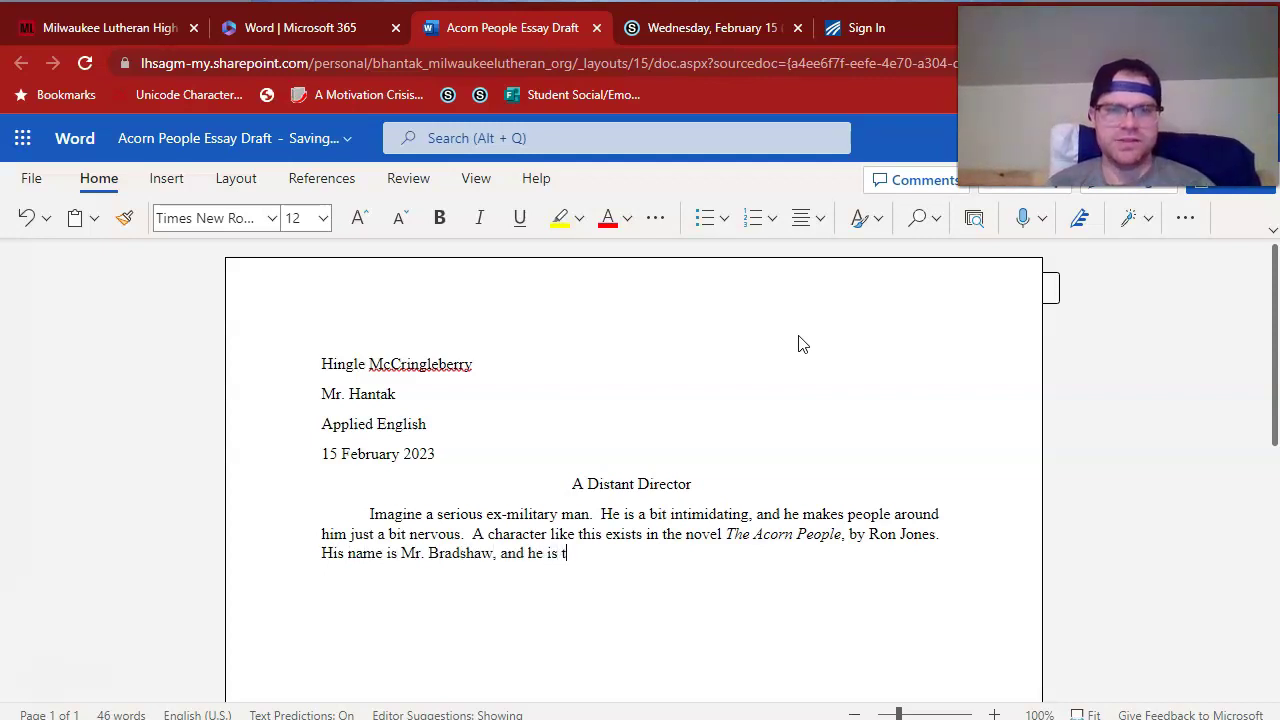
{"action": "type", "text": "he admi"}
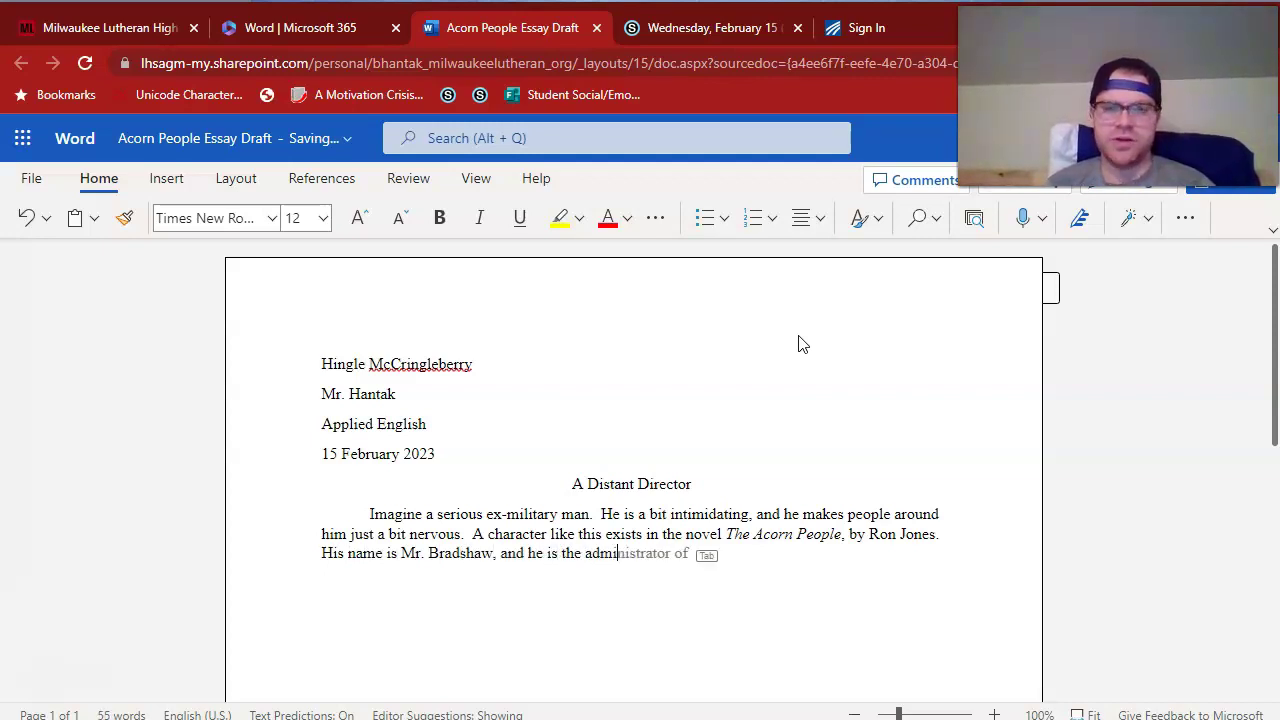
{"action": "type", "text": "nistrato "}
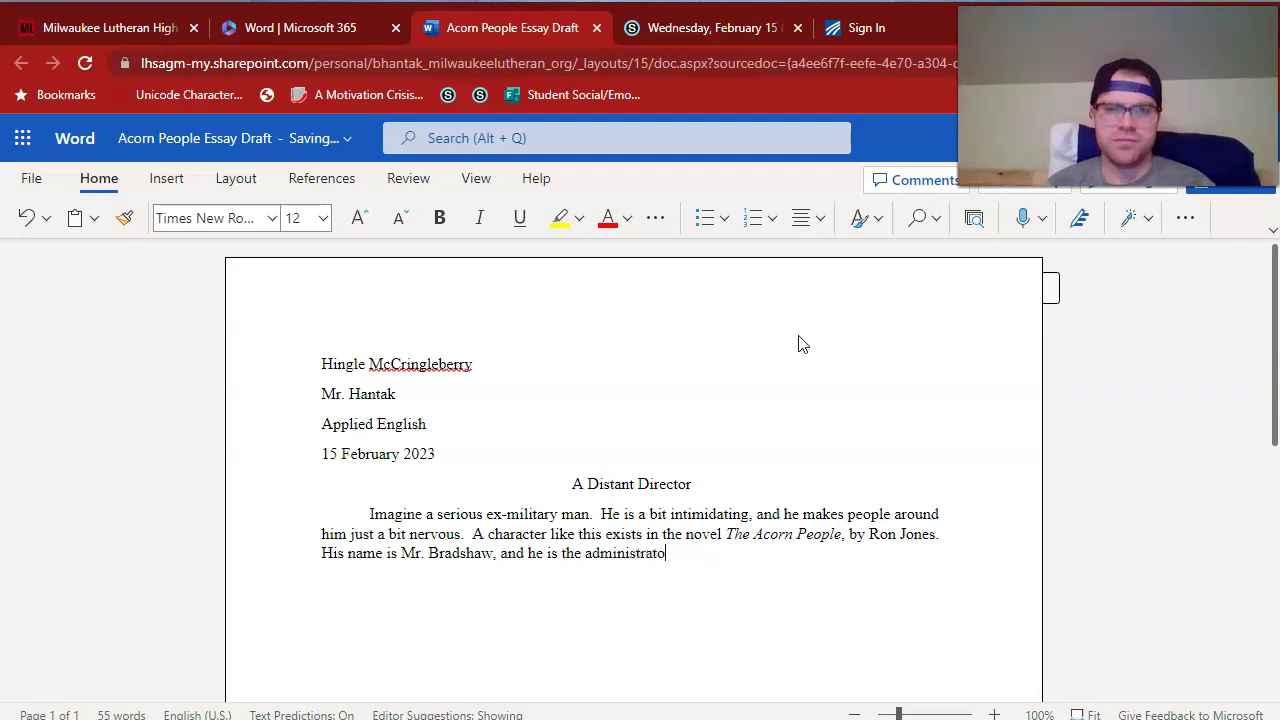
{"action": "type", "text": "r of C"}
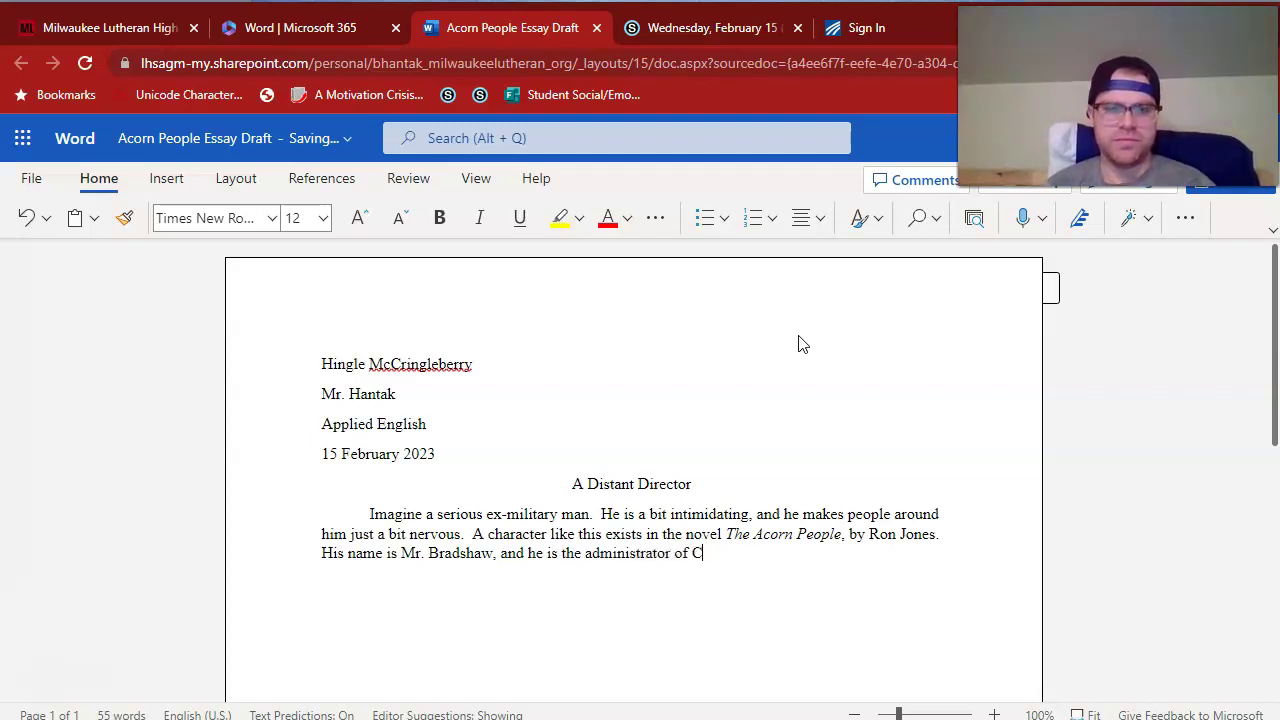
{"action": "type", "text": "amp Waugg"}
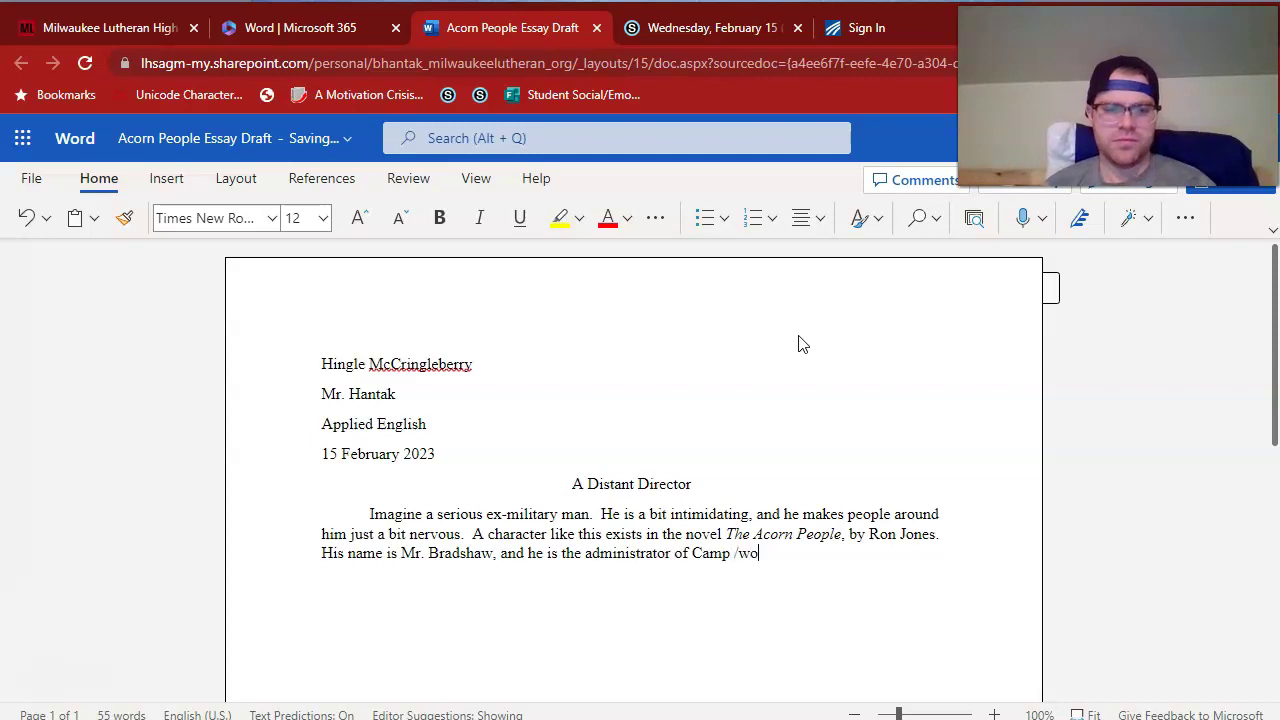
{"action": "key", "text": "BackSpace"}
{"action": "key", "text": "BackSpace"}
{"action": "key", "text": "BackSpace"}
{"action": "key", "text": "BackSpace"}
{"action": "key", "text": "BackSpace"}
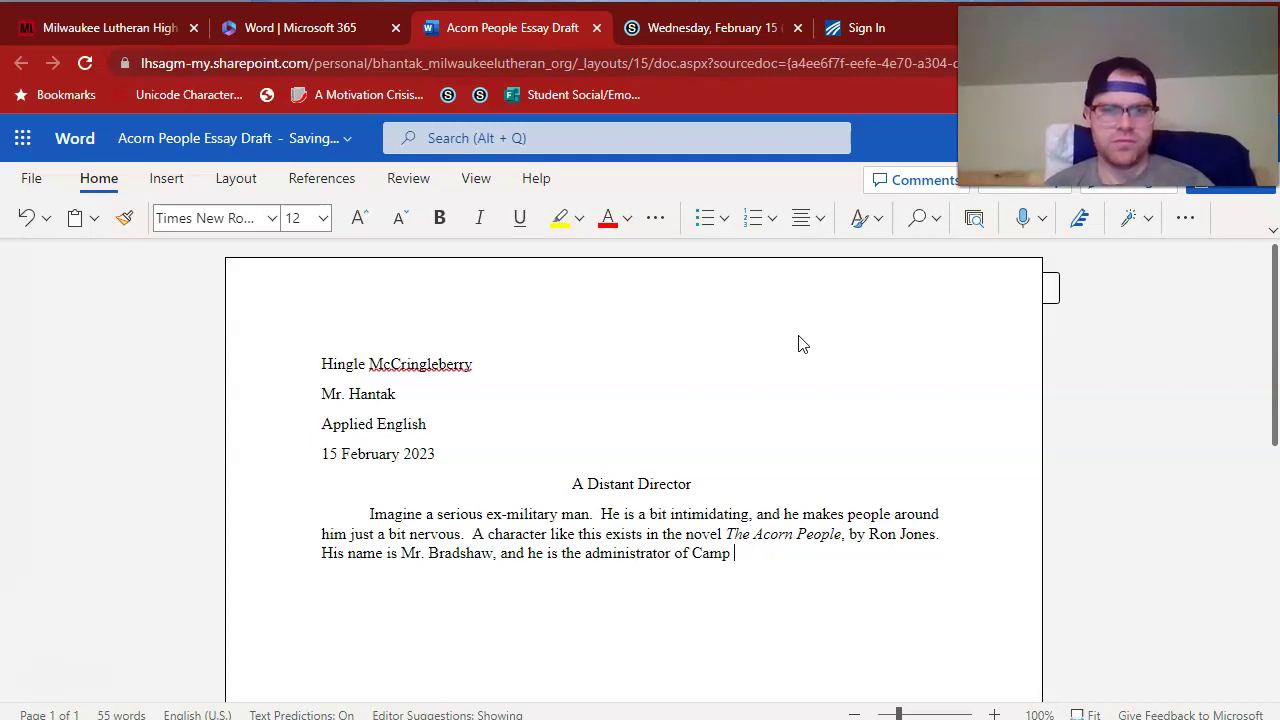
{"action": "type", "text": "Wiggin,"}
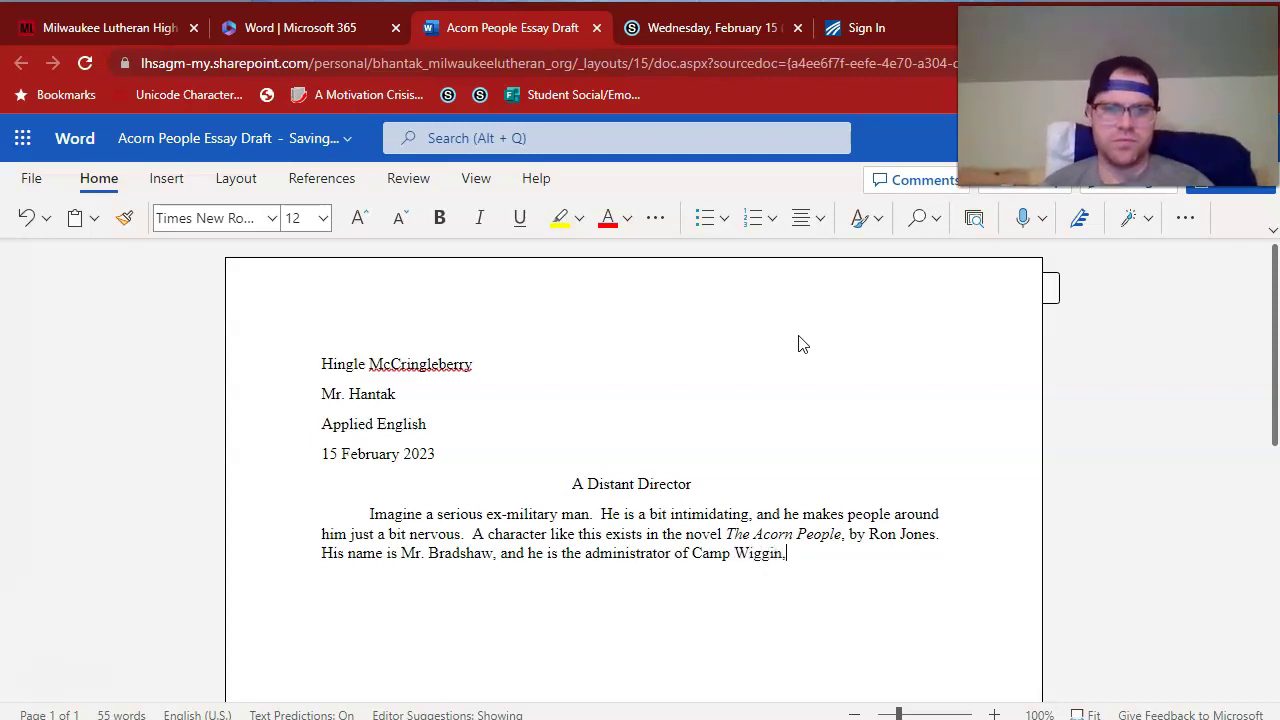
{"action": "type", "text": " where the story takes place."}
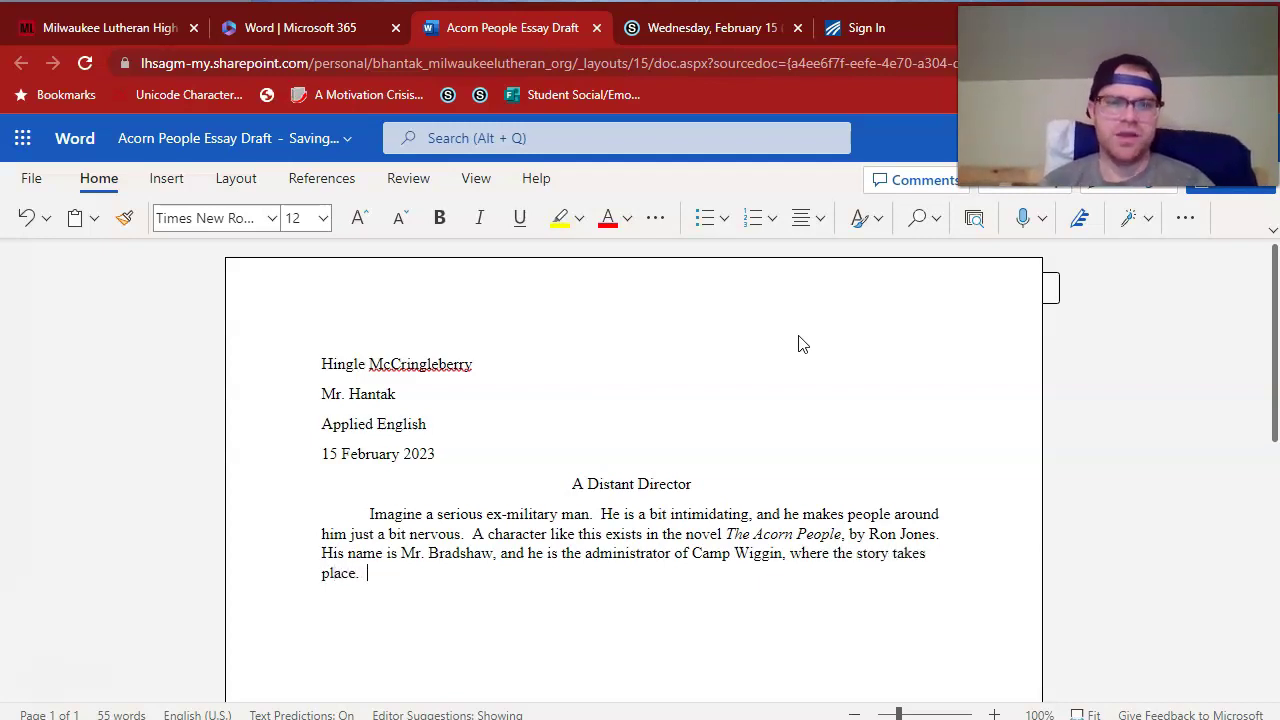
End the introduction paragraph with the sentence "Mr. Bradshaw is stern, orderly, and distant.".
{"action": "type", "text": "  Mr. Br"}
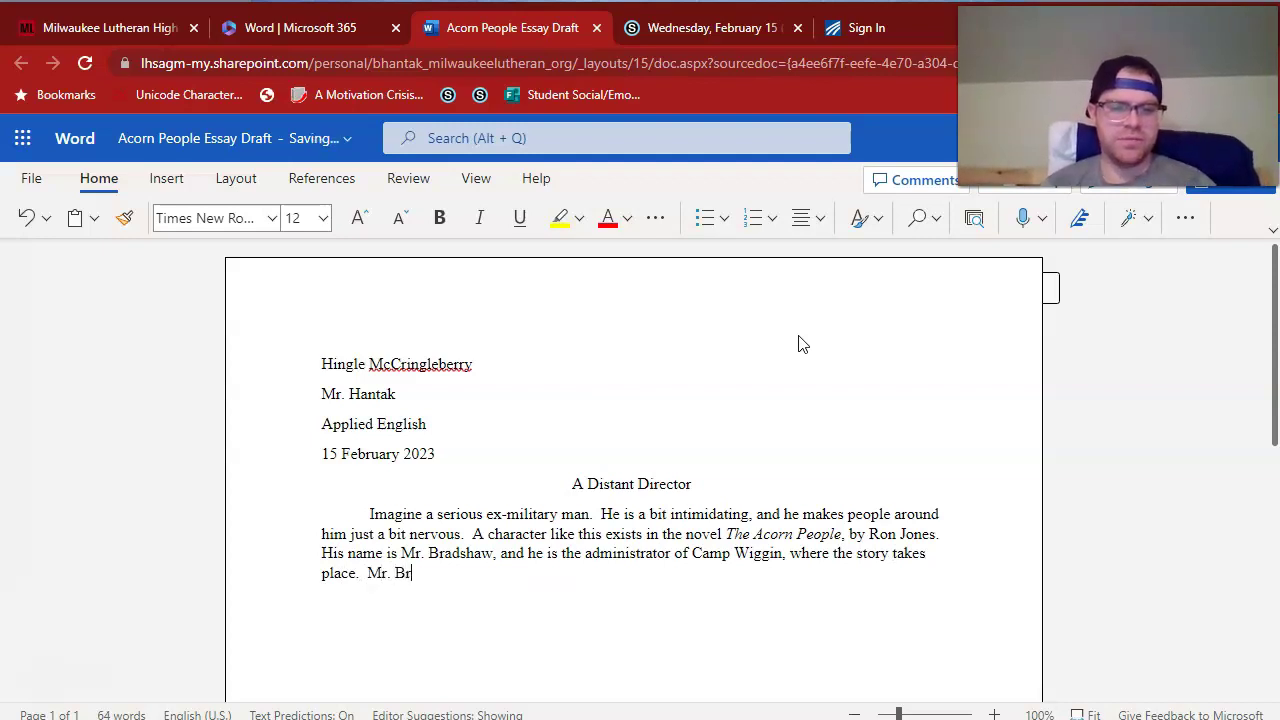
{"action": "type", "text": "adshaw is"}
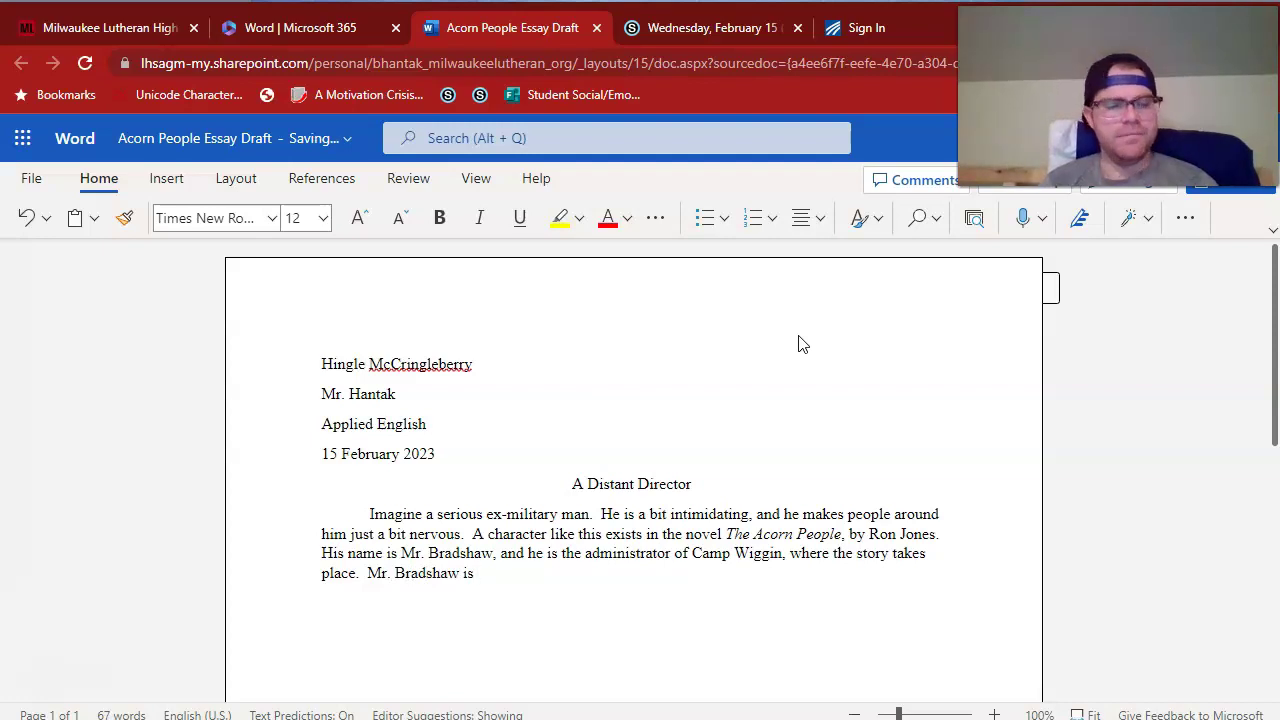
{"action": "type", "text": "stern, "}
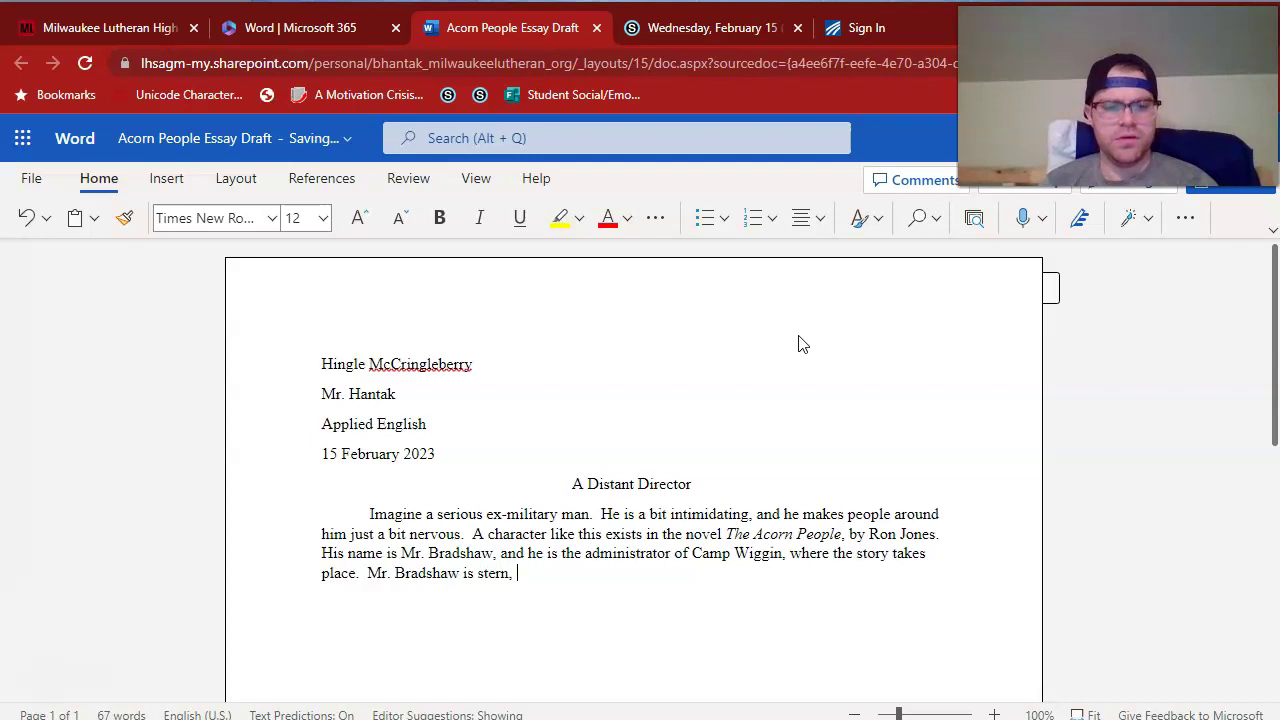
{"action": "type", "text": "orderly, and distant."}
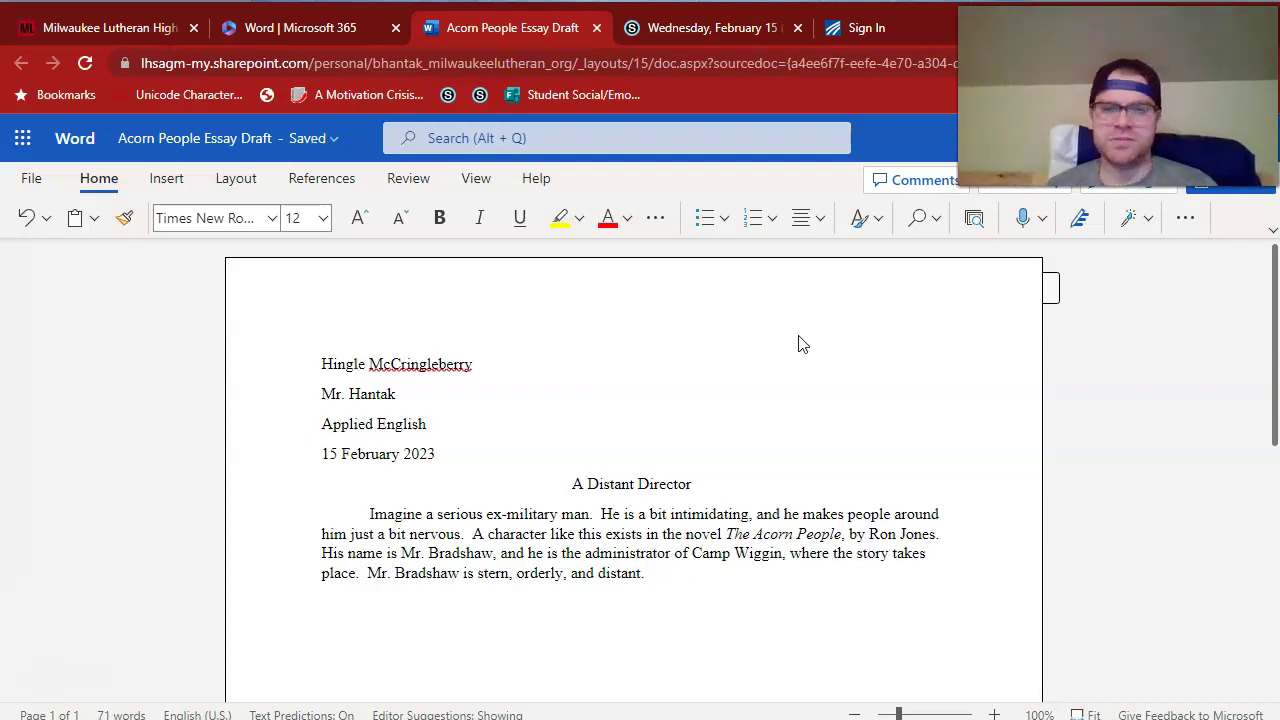
Start a new indented body paragraph with the sentence "First of all, Mr. Bradshaw is a very stern character.".
{"action": "left_click", "coordinate": [647, 572]}
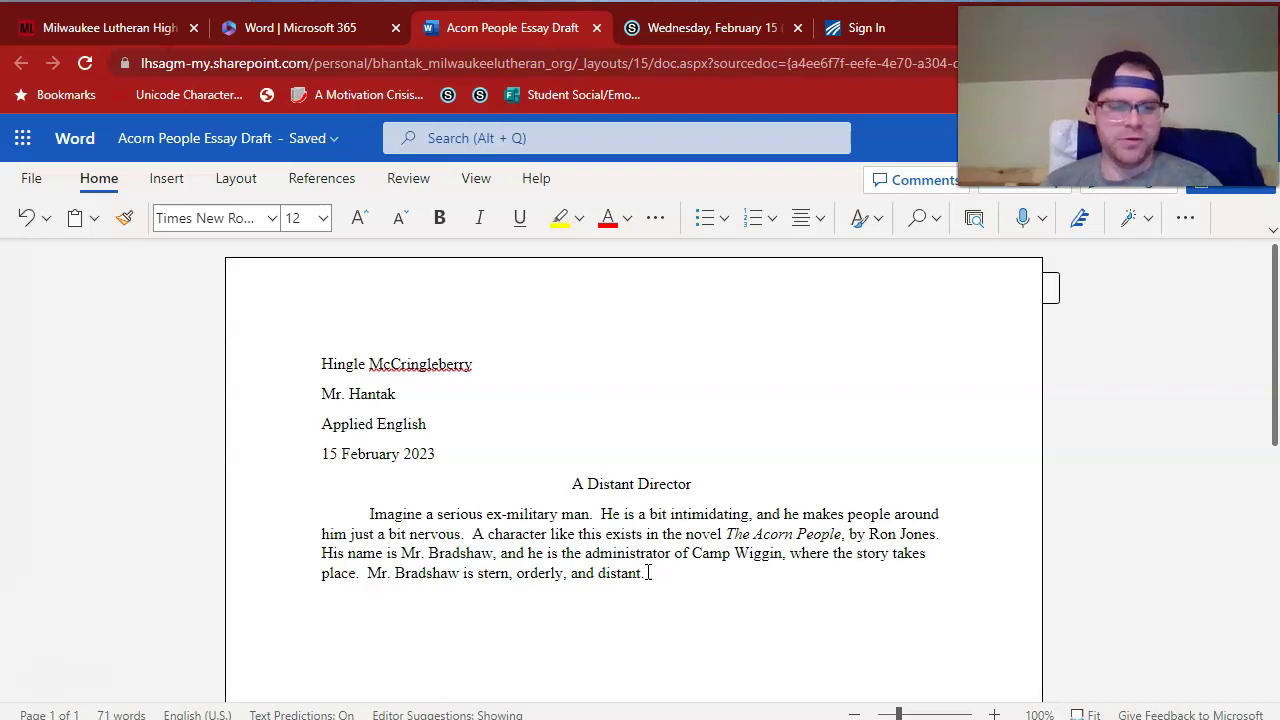
{"action": "type", "text": "First of all"}
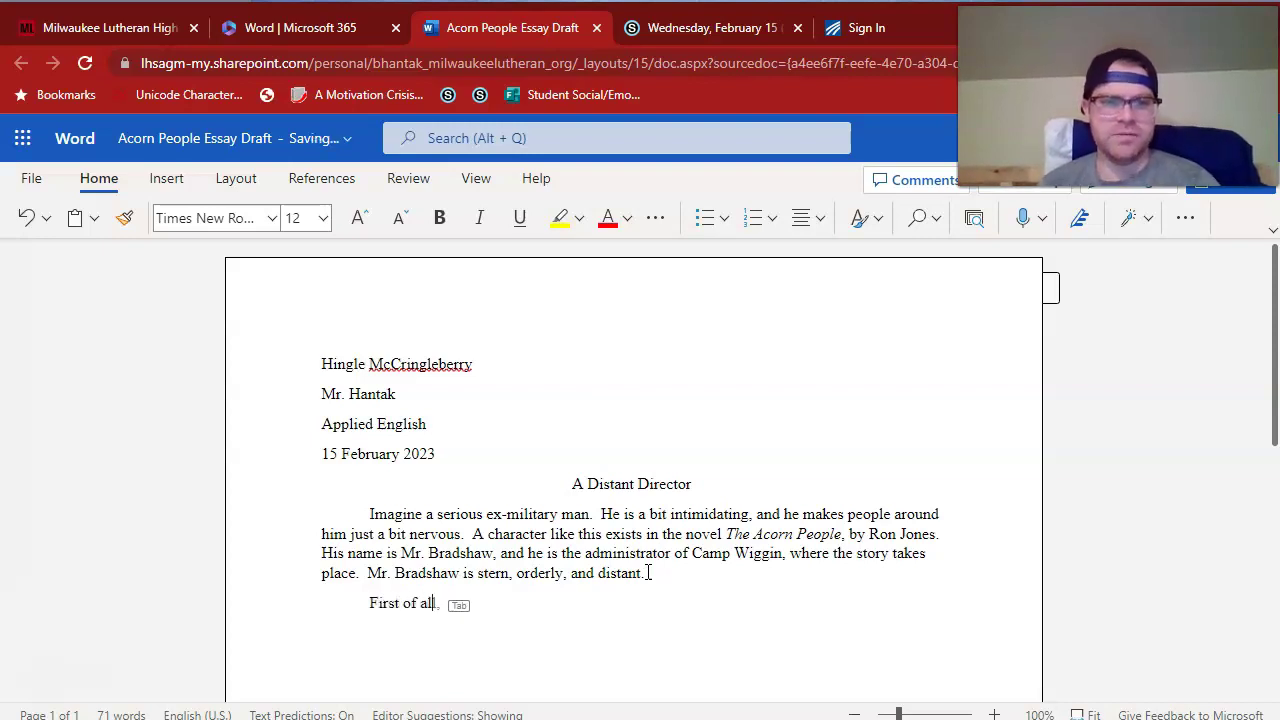
{"action": "type", "text": ", Mr. Bradshaw is a very"}
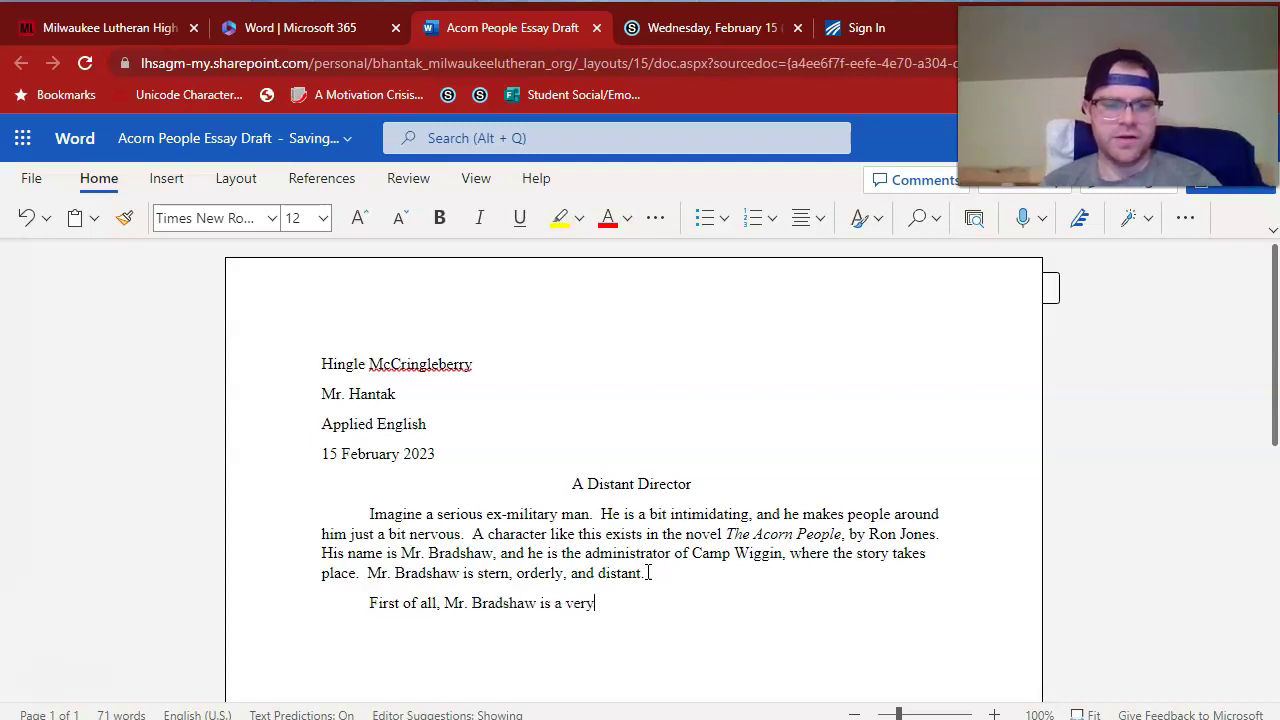
{"action": "type", "text": " stern character."}
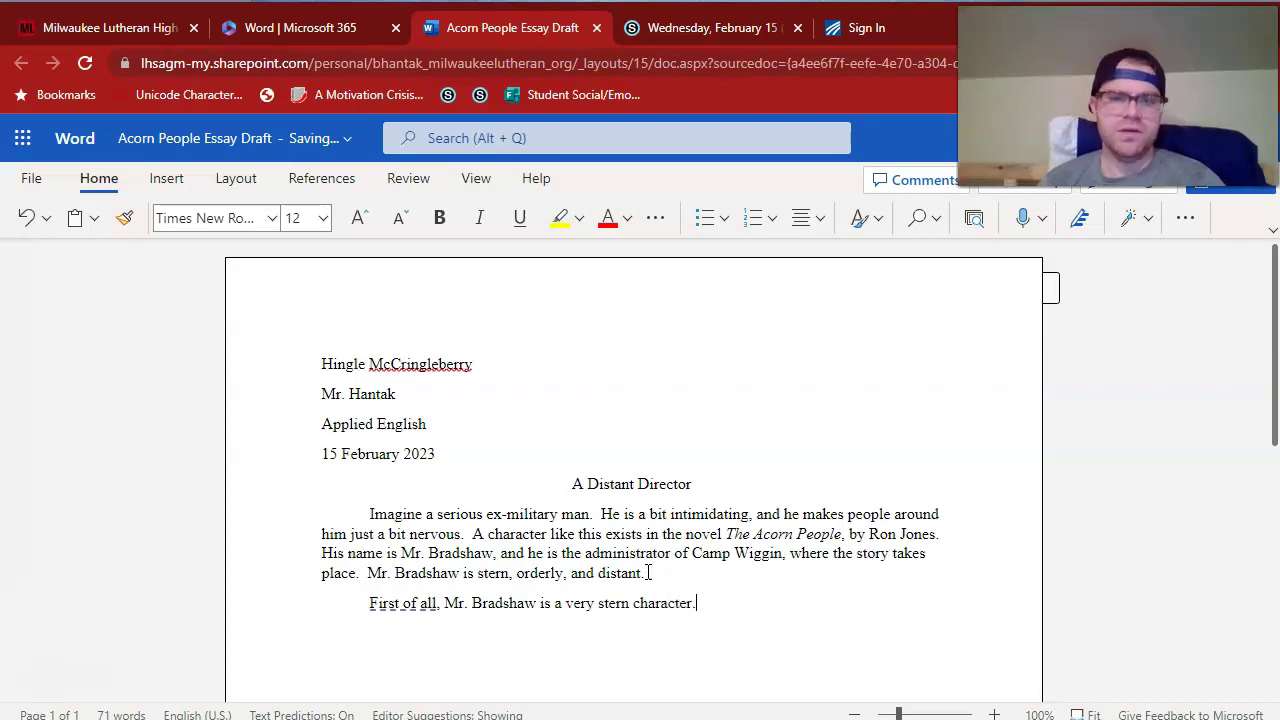
Set the line spacing of the essay title and both body paragraphs to 2.
{"action": "left_click", "coordinate": [737, 617]}
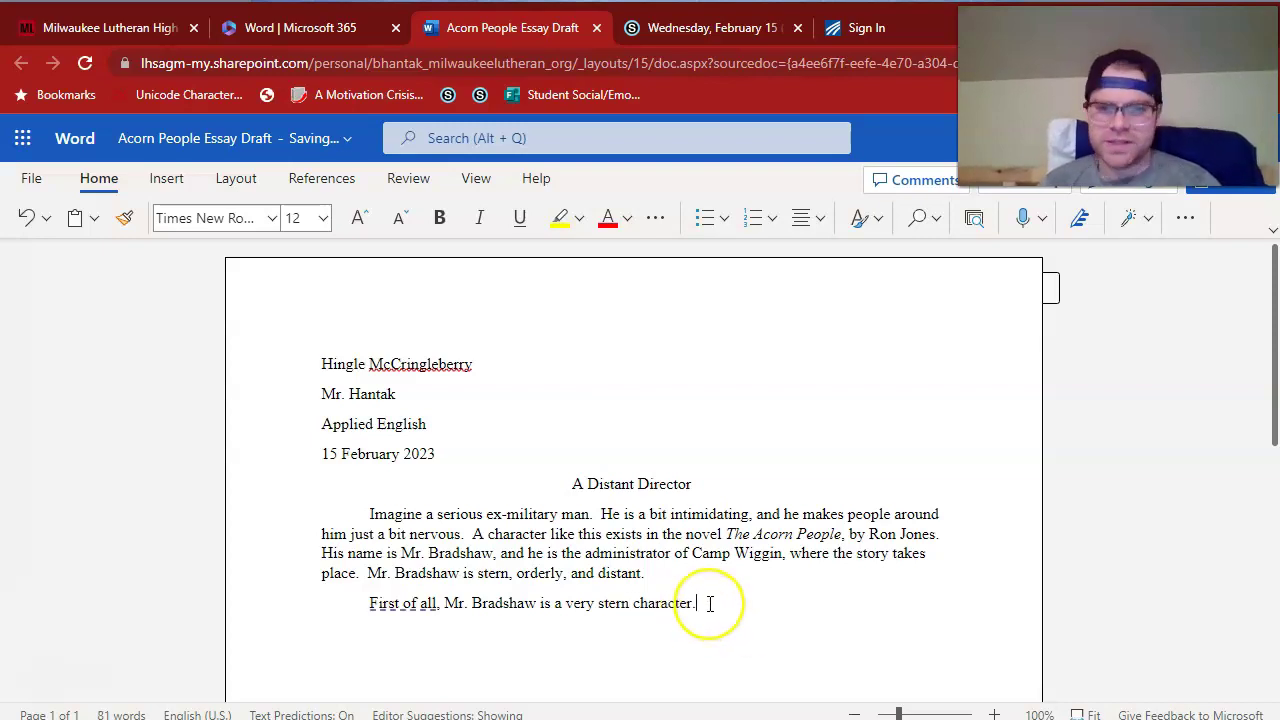
{"action": "left_click_drag", "start_coordinate": [709, 603], "coordinate": [347, 517]}
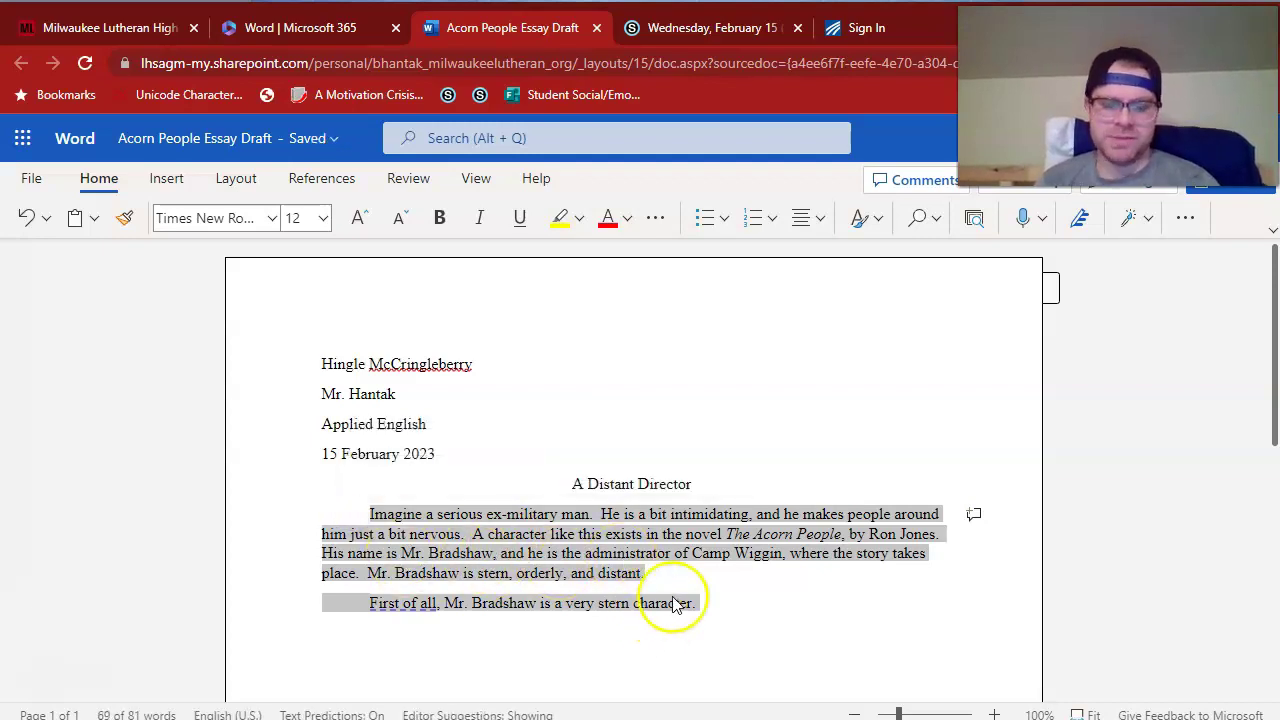
{"action": "left_click_drag", "start_coordinate": [700, 600], "coordinate": [537, 485]}
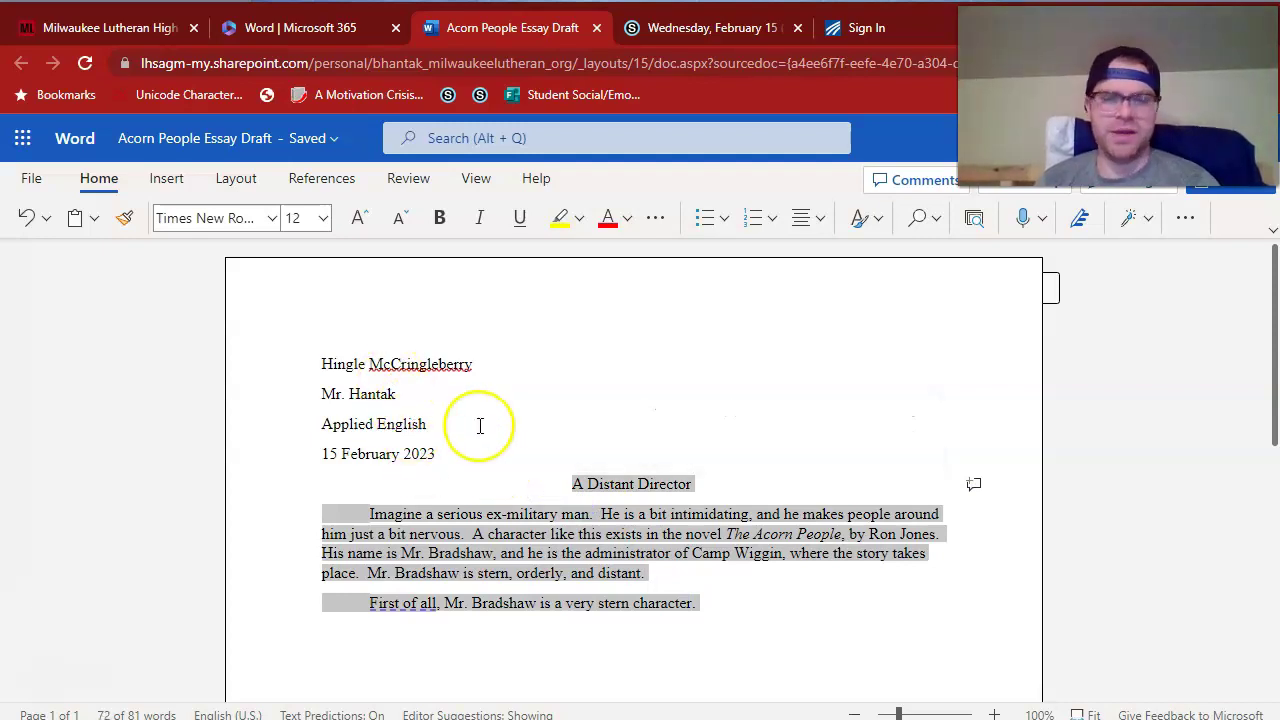
{"action": "left_click", "coordinate": [1191, 221]}
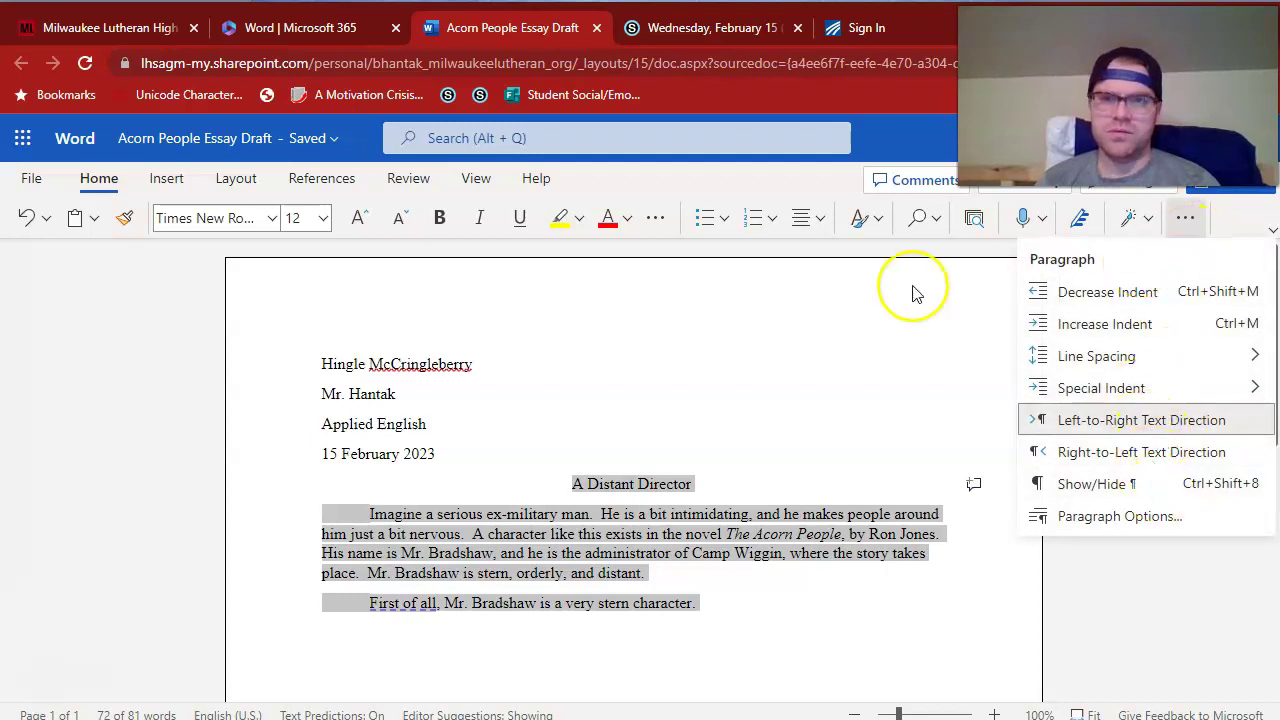
{"action": "left_click", "coordinate": [864, 248]}
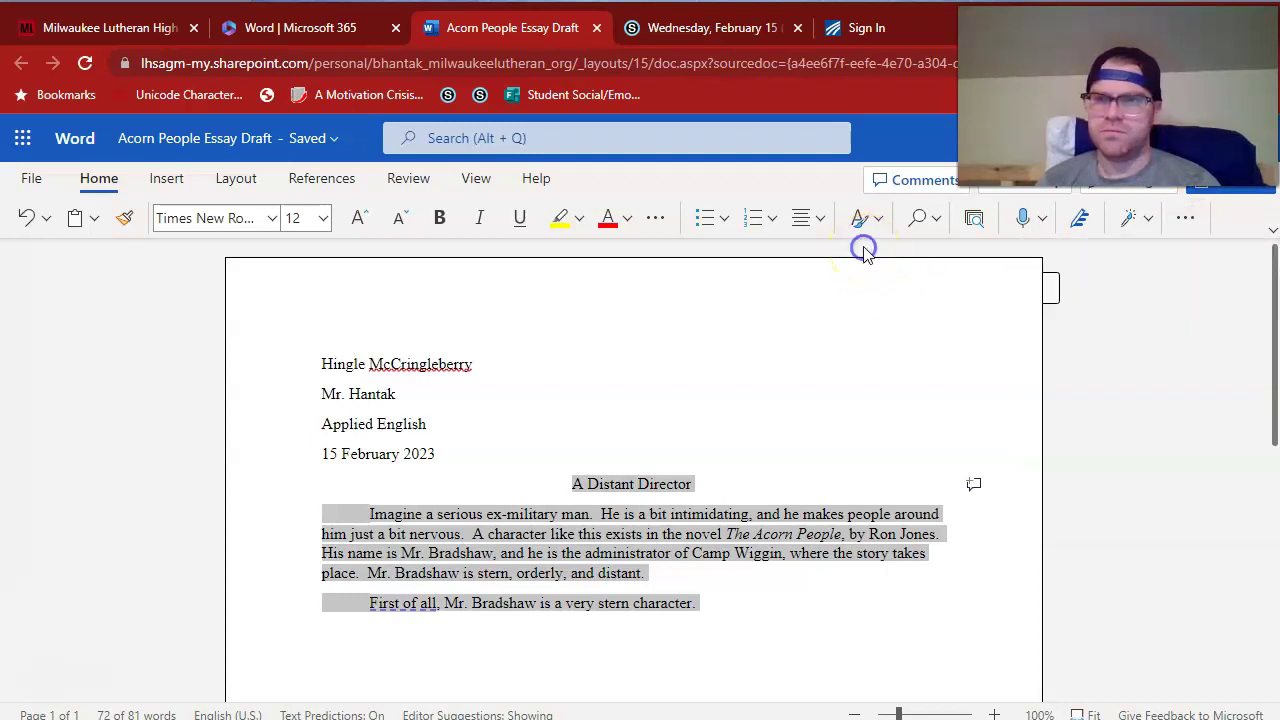
{"action": "left_click", "coordinate": [1189, 216]}
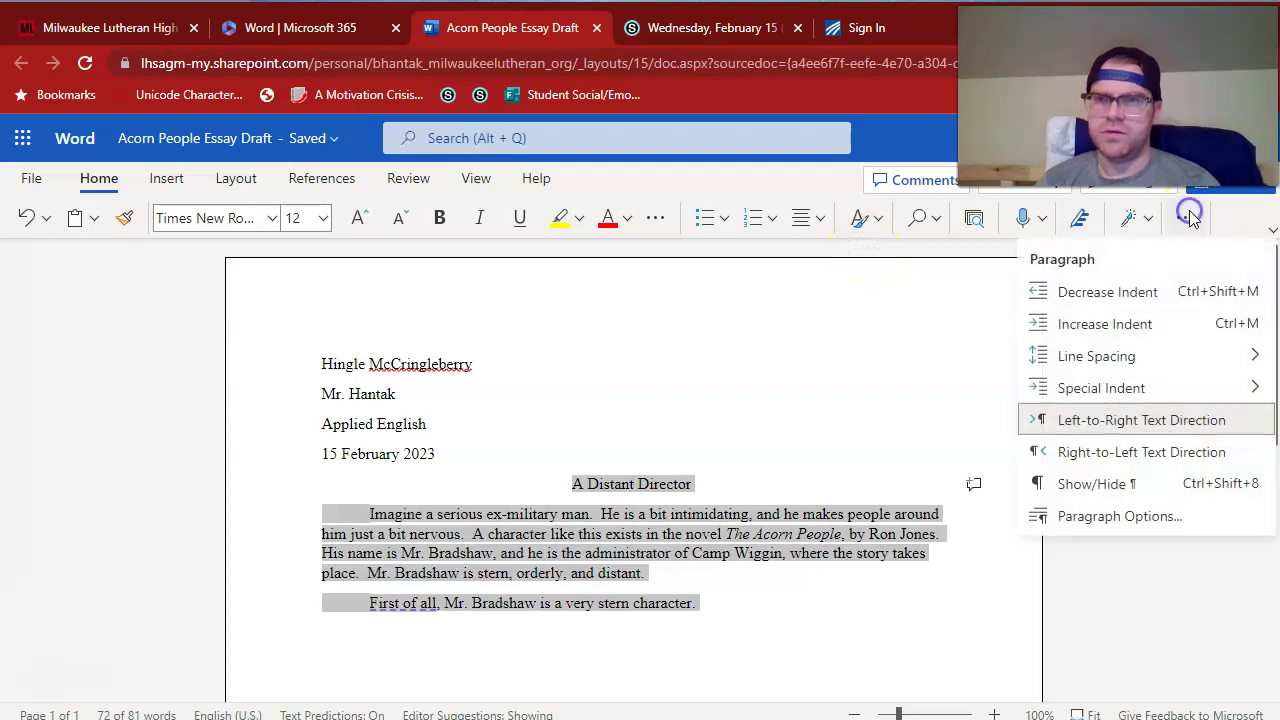
{"action": "left_click", "coordinate": [1134, 362]}
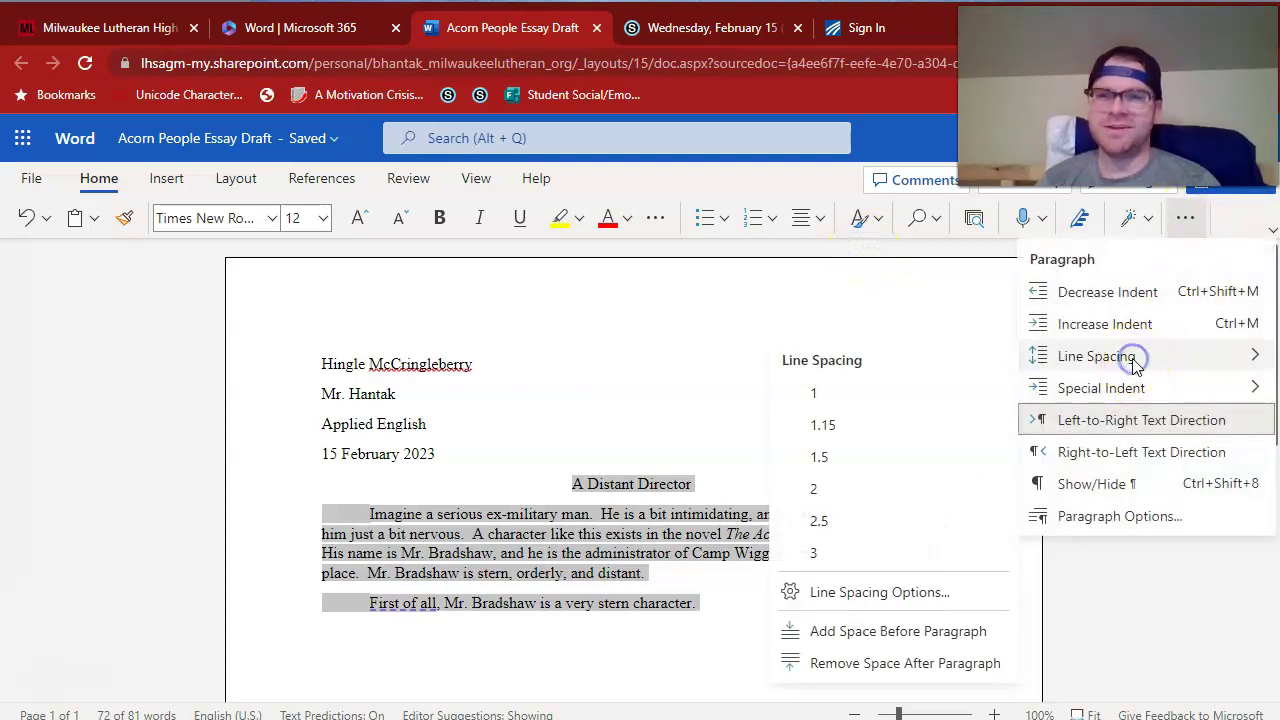
{"action": "left_click", "coordinate": [881, 489]}
{"action": "left_click", "coordinate": [848, 539]}
{"action": "left_click_drag", "start_coordinate": [1257, 357], "coordinate": [1275, 484]}
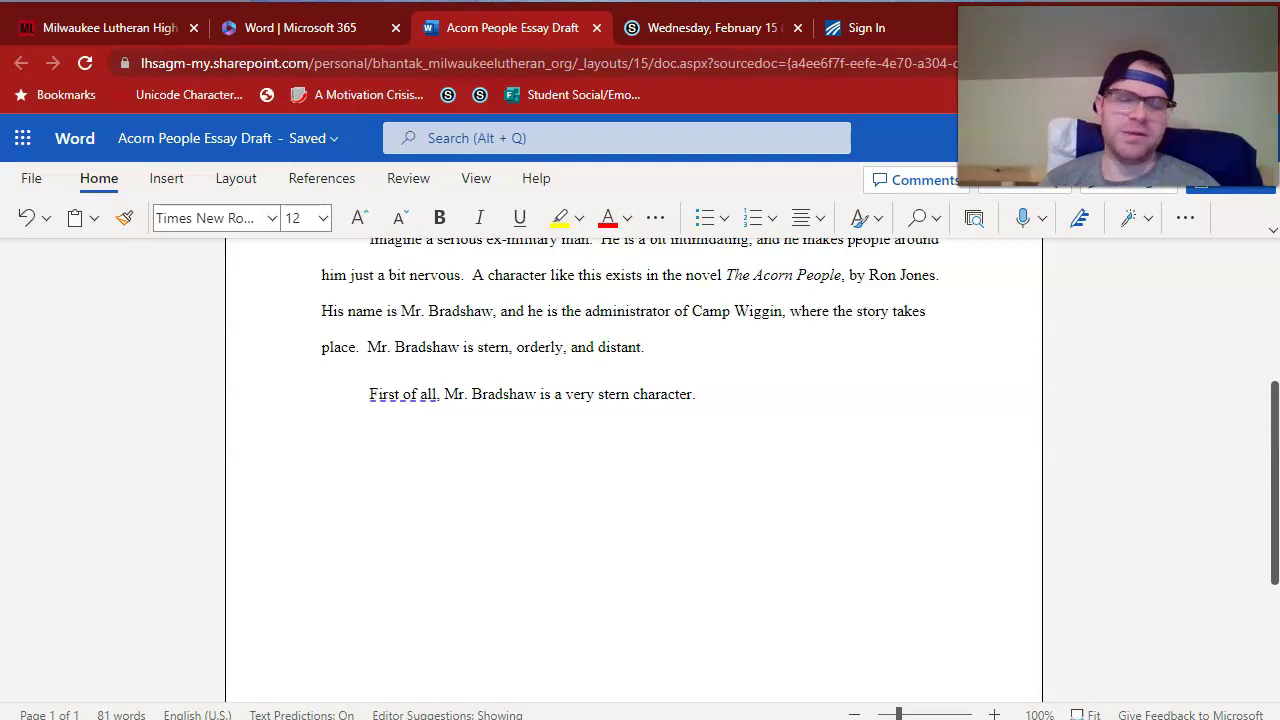
{"action": "scroll", "coordinate": [633, 400], "scroll_direction": "up", "scroll_amount": 3}
{"action": "scroll", "coordinate": [633, 400], "scroll_direction": "up", "scroll_amount": 2}
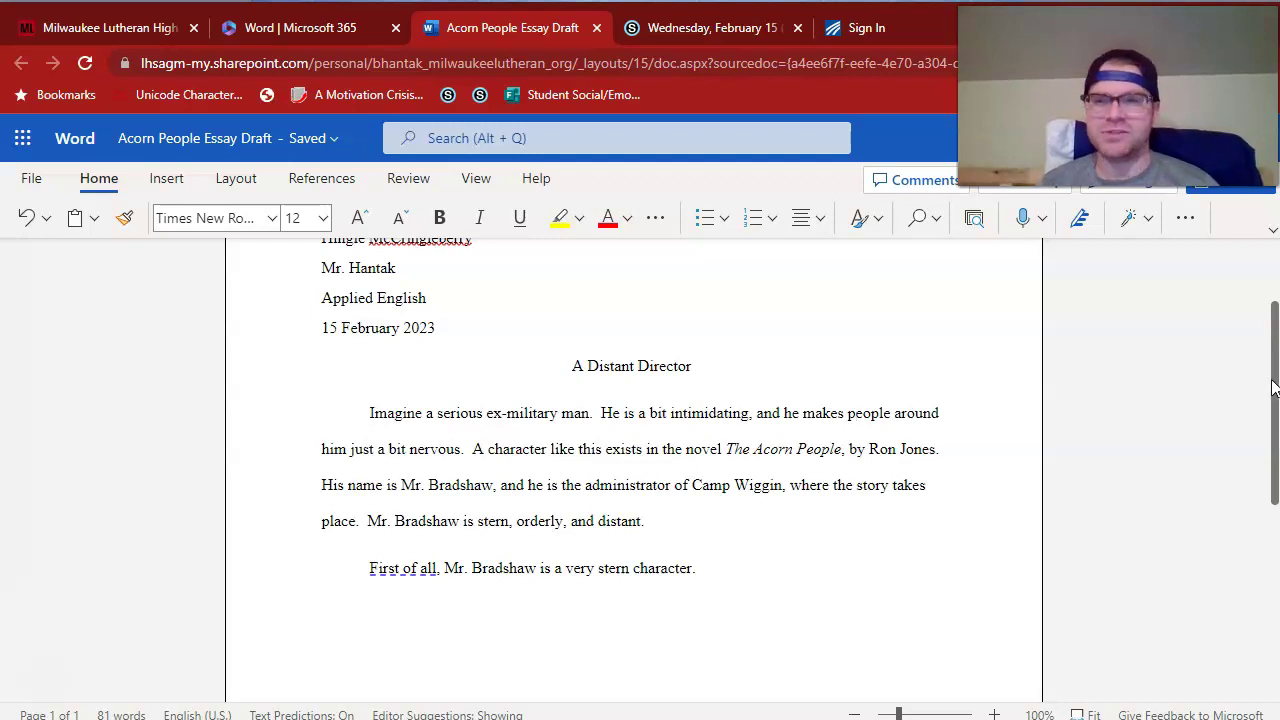
{"action": "left_click", "coordinate": [1274, 401]}
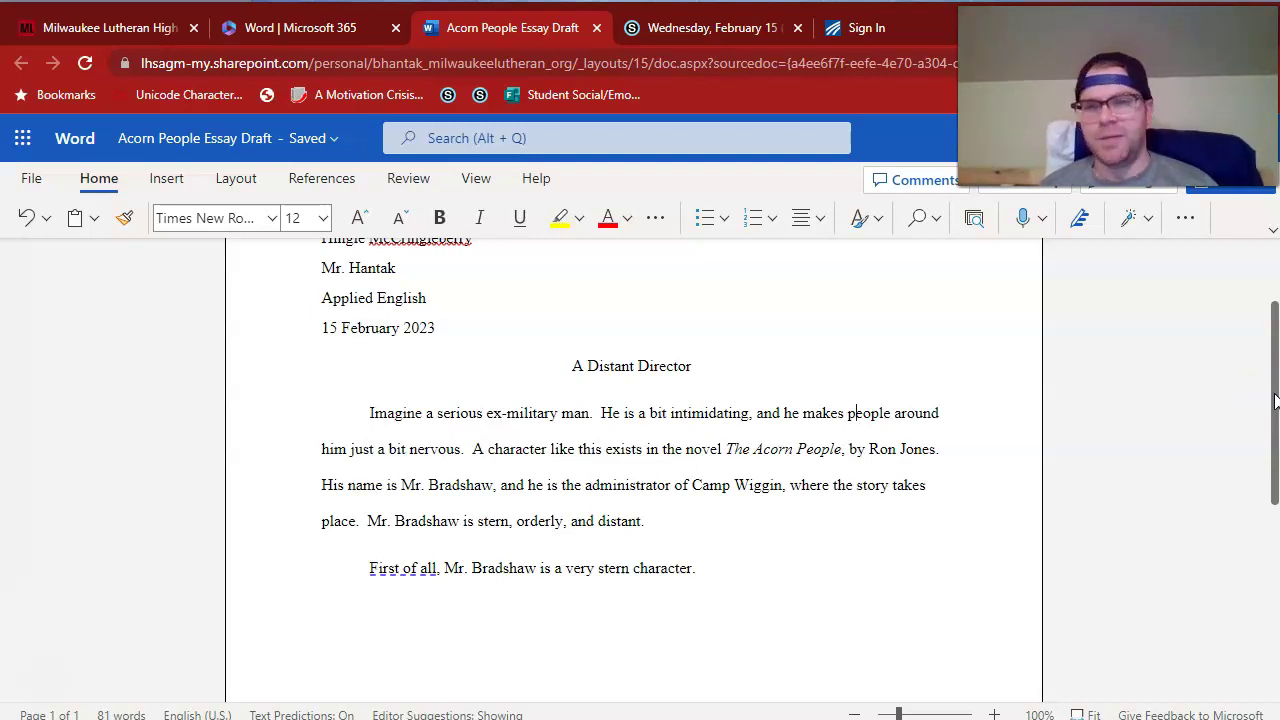
{"action": "left_click", "coordinate": [1149, 389]}
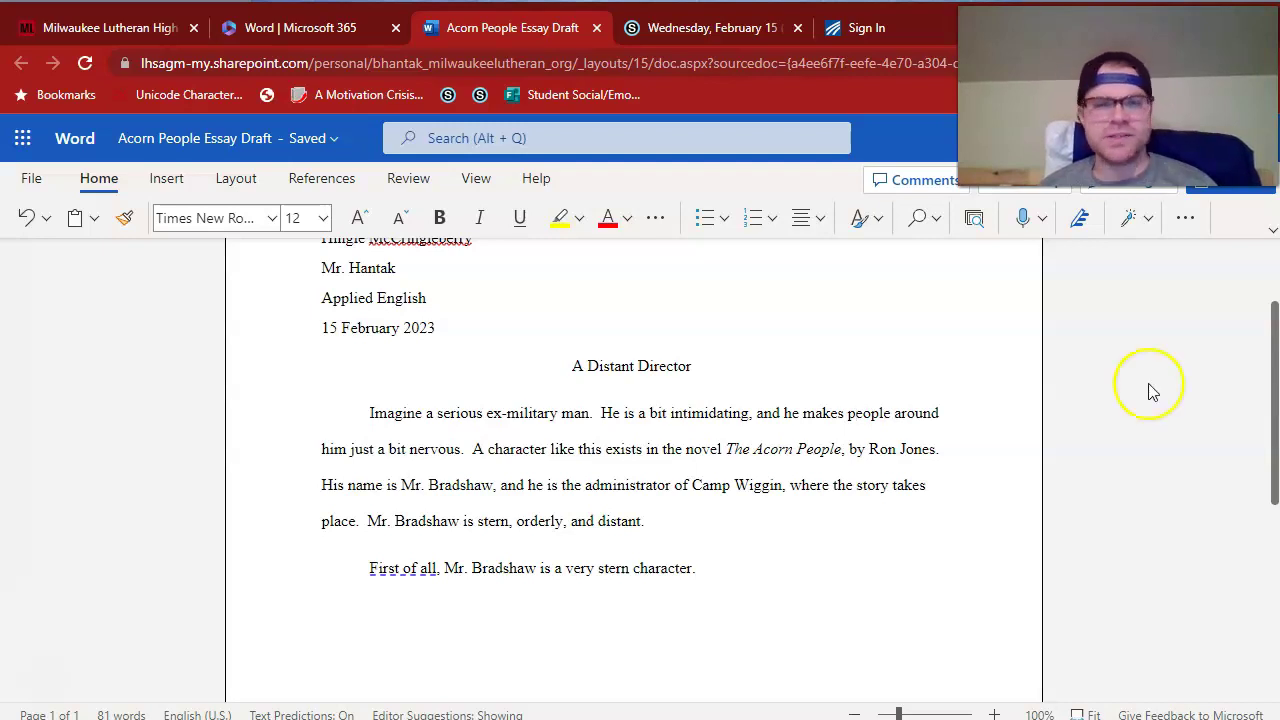